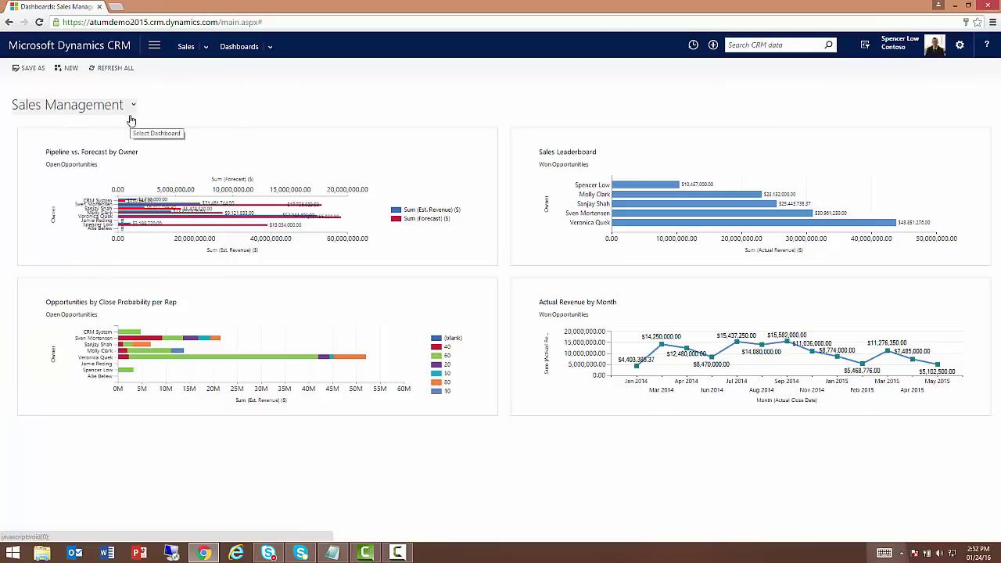
Examine the available system dashboards, the main work areas and the record types offered in the Sales area.
{"action": "left_click", "coordinate": [131, 119]}
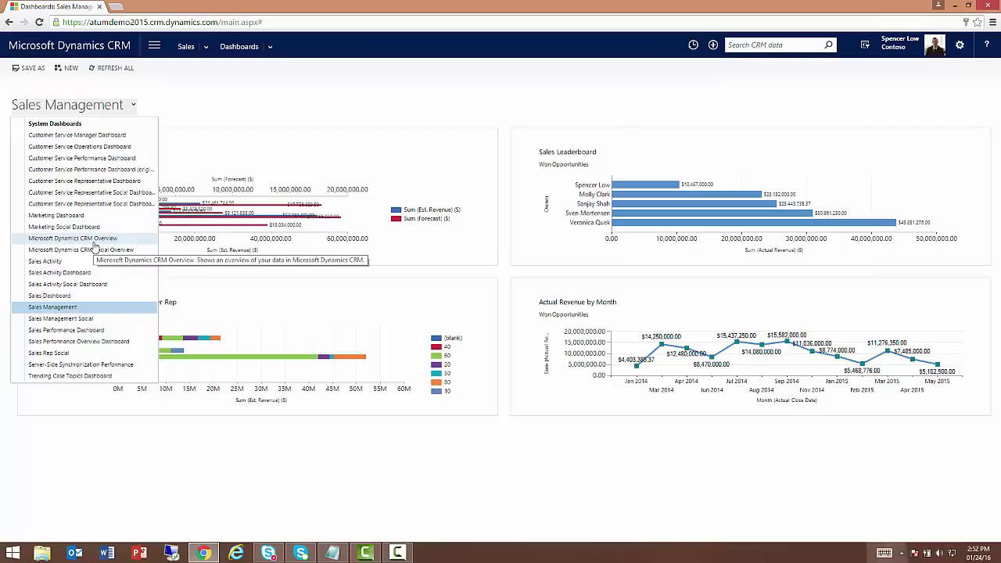
{"action": "left_click", "coordinate": [212, 105]}
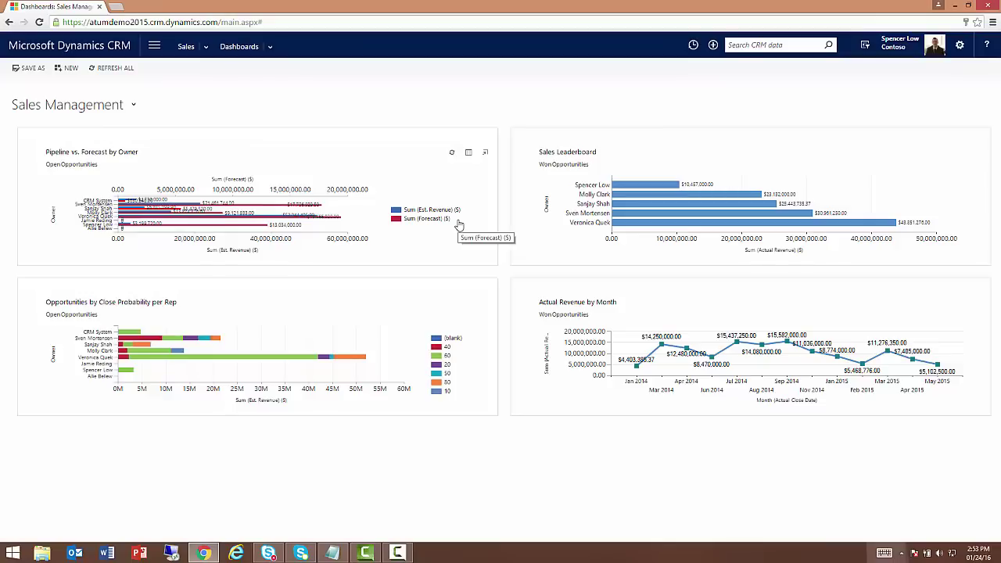
{"action": "left_click", "coordinate": [154, 47]}
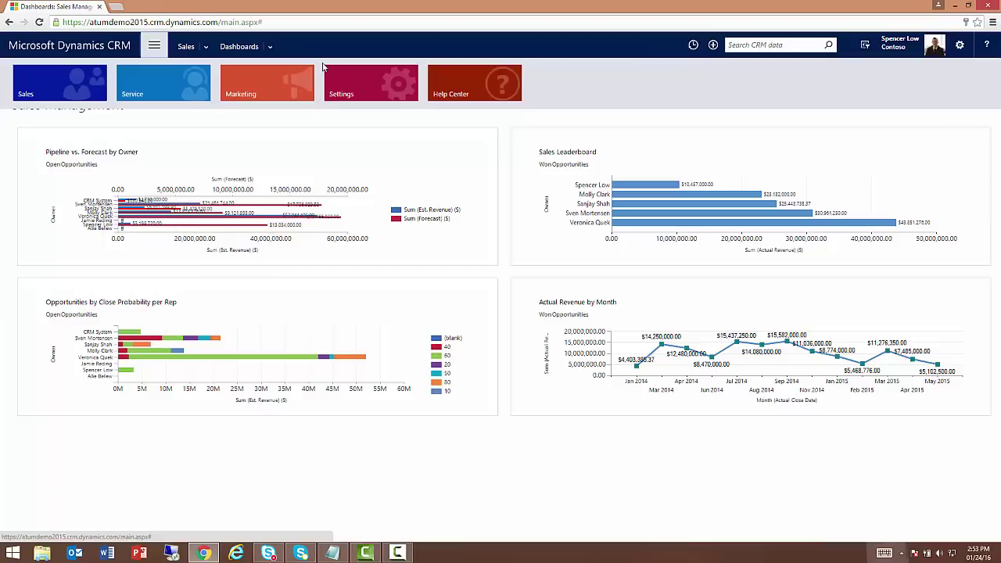
{"action": "left_click", "coordinate": [204, 50]}
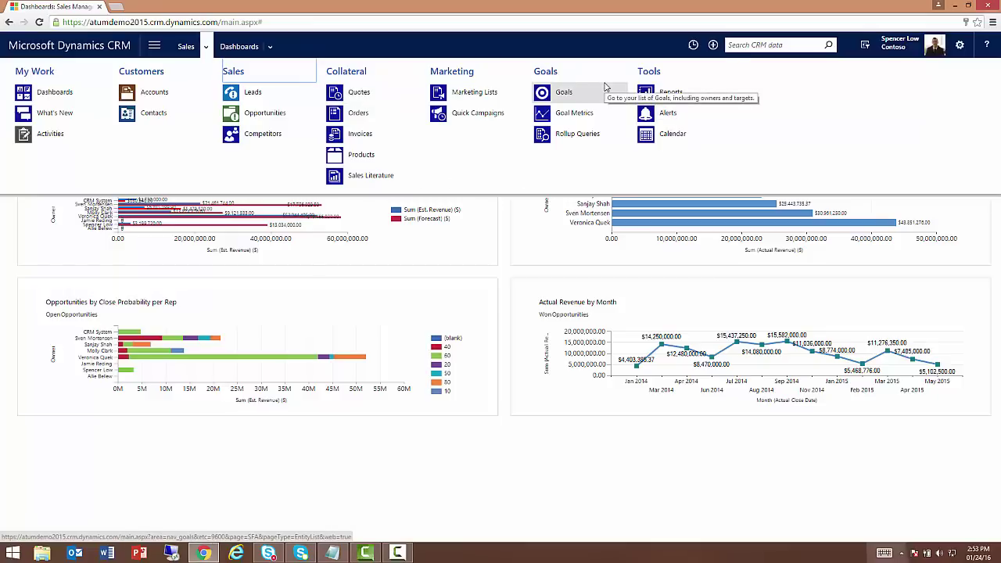
{"action": "left_click", "coordinate": [157, 49]}
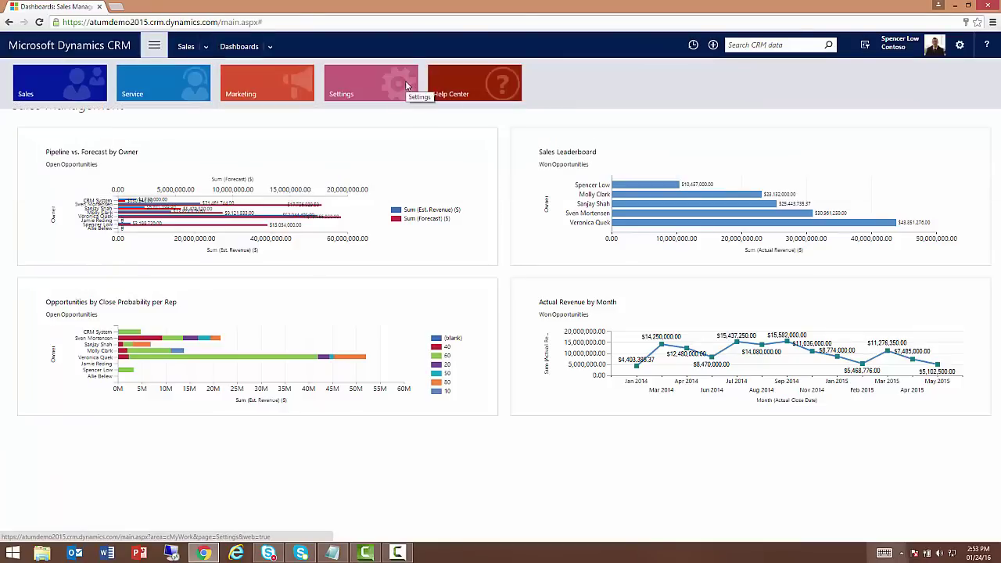
{"action": "left_click", "coordinate": [206, 46]}
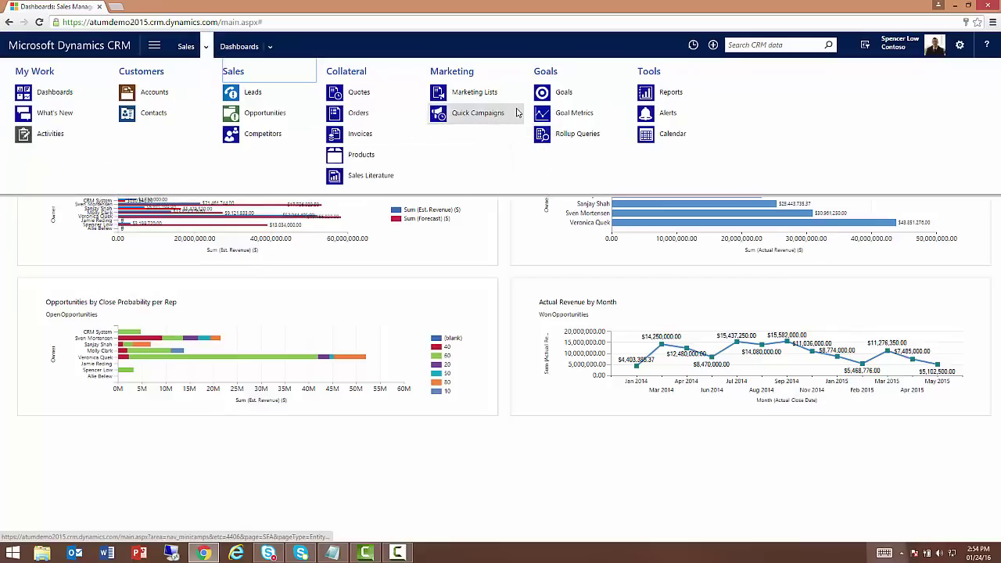
Look through the recently used views and records, and go to the global CRM search.
{"action": "left_click", "coordinate": [693, 44]}
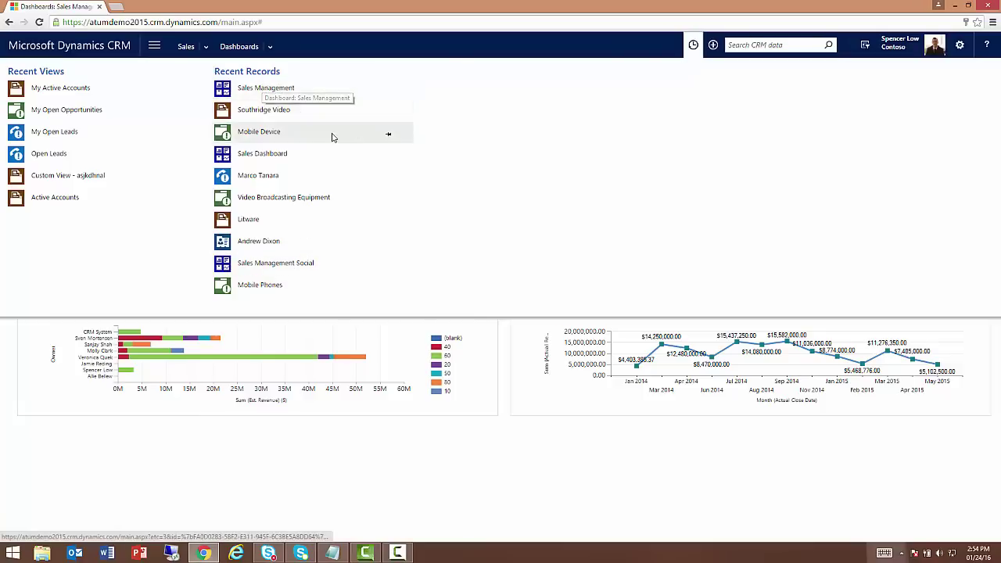
{"action": "left_click", "coordinate": [275, 161]}
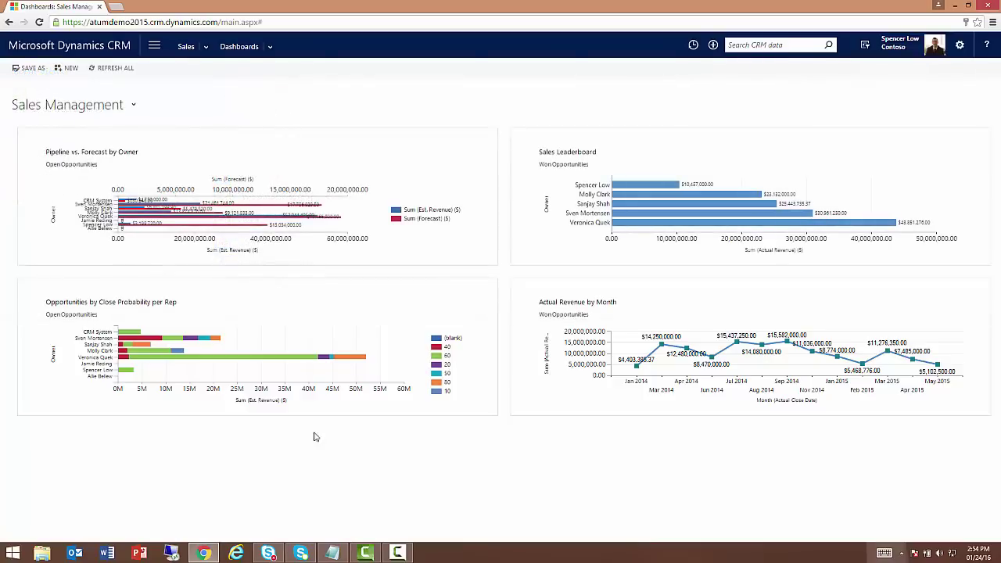
{"action": "mouse_move", "coordinate": [714, 216]}
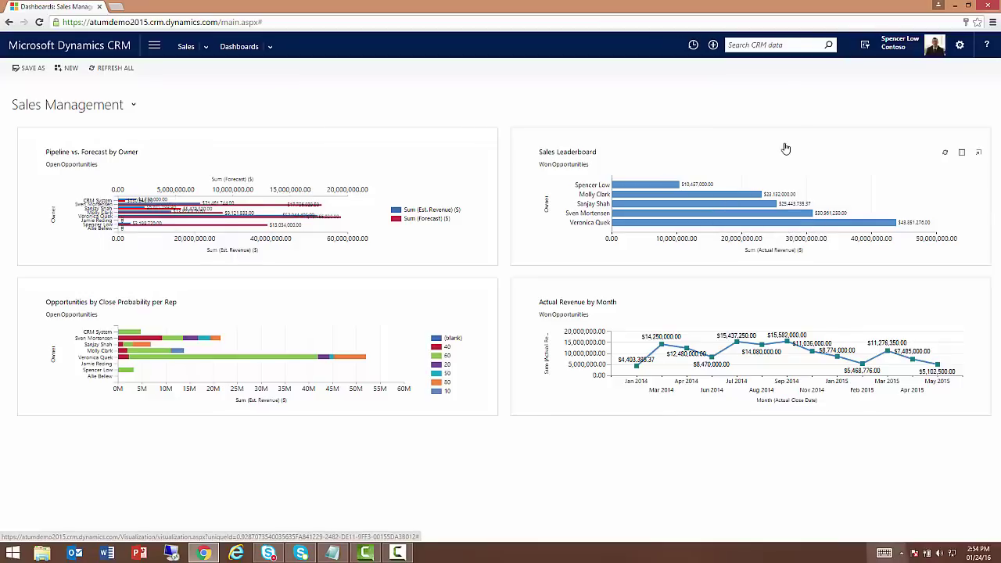
{"action": "left_click", "coordinate": [772, 46]}
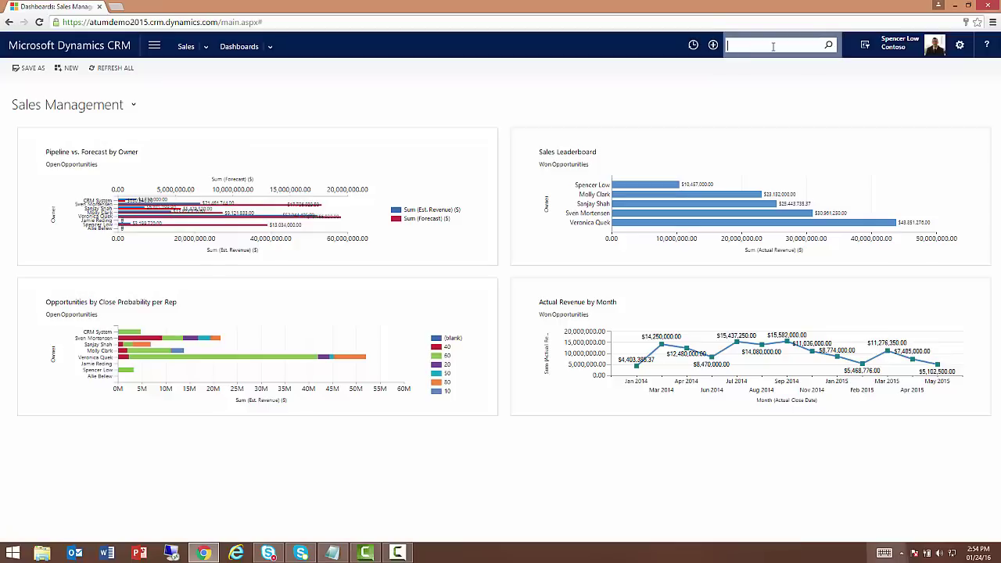
Show the Sales area's leads using the Open Leads system view.
{"action": "left_click", "coordinate": [205, 46]}
{"action": "left_click", "coordinate": [289, 91]}
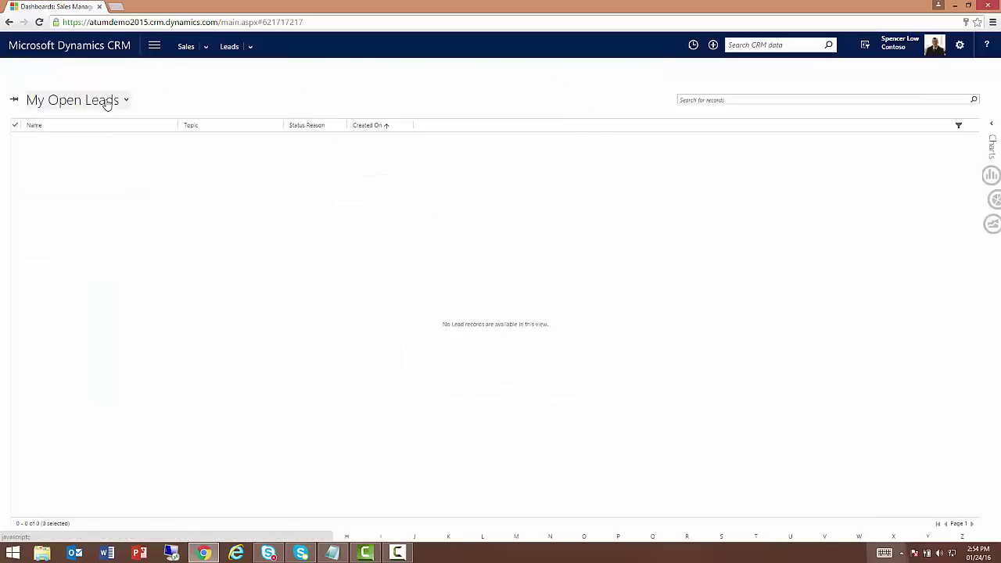
{"action": "left_click", "coordinate": [126, 105]}
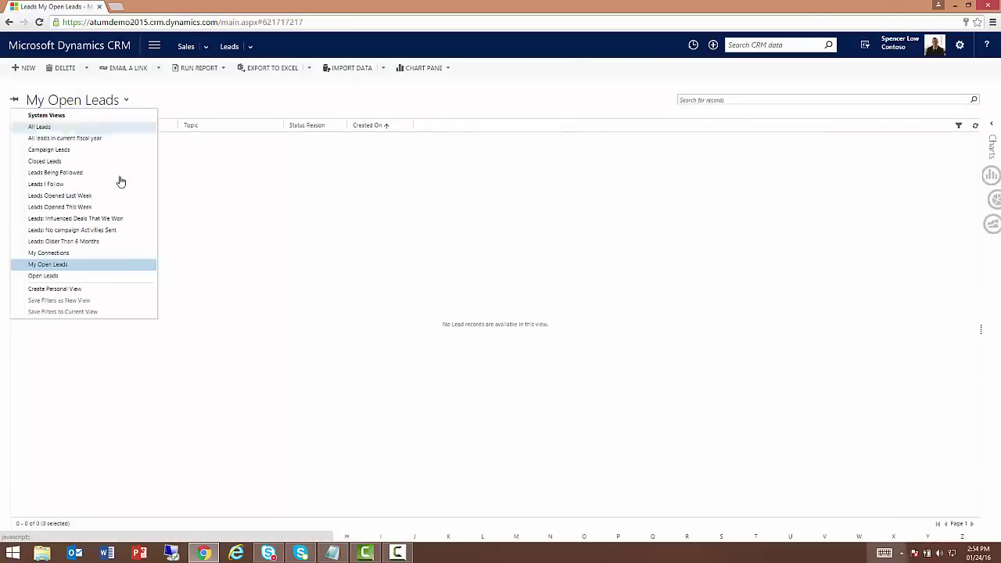
{"action": "left_click", "coordinate": [128, 279]}
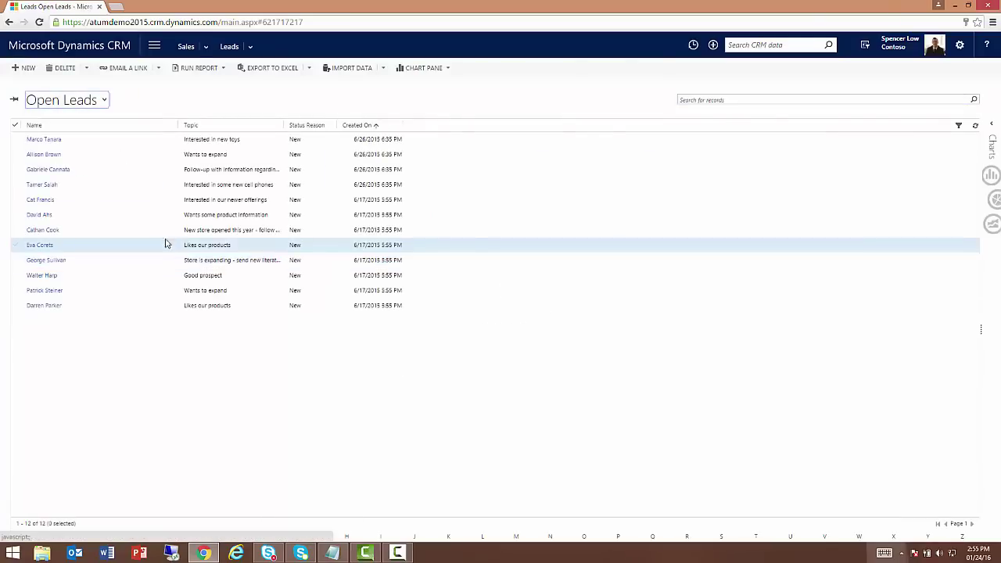
From the home dashboard, search all CRM data for "tailspin" and open the lead "Interested in new toys".
{"action": "left_click", "coordinate": [100, 52]}
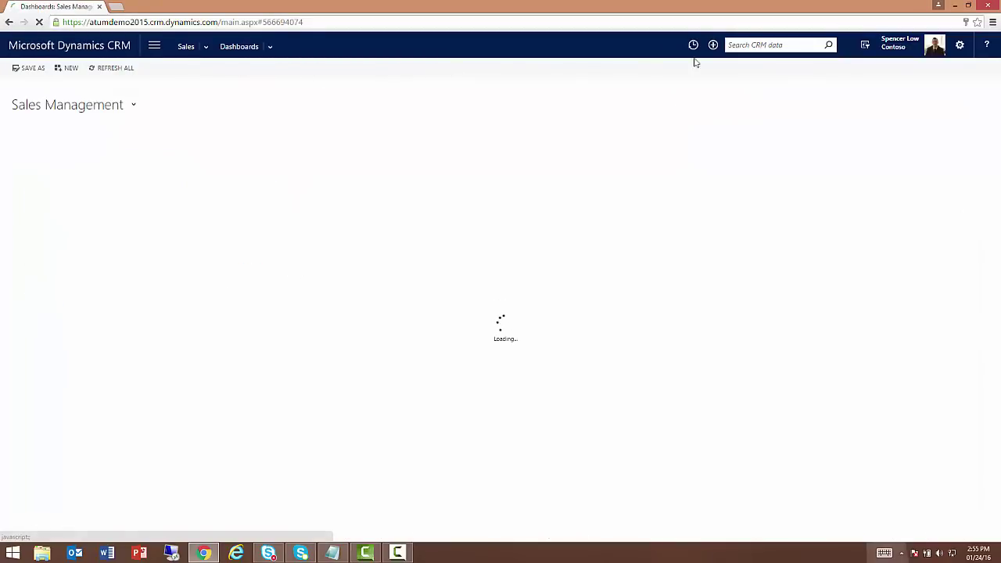
{"action": "left_click", "coordinate": [779, 45]}
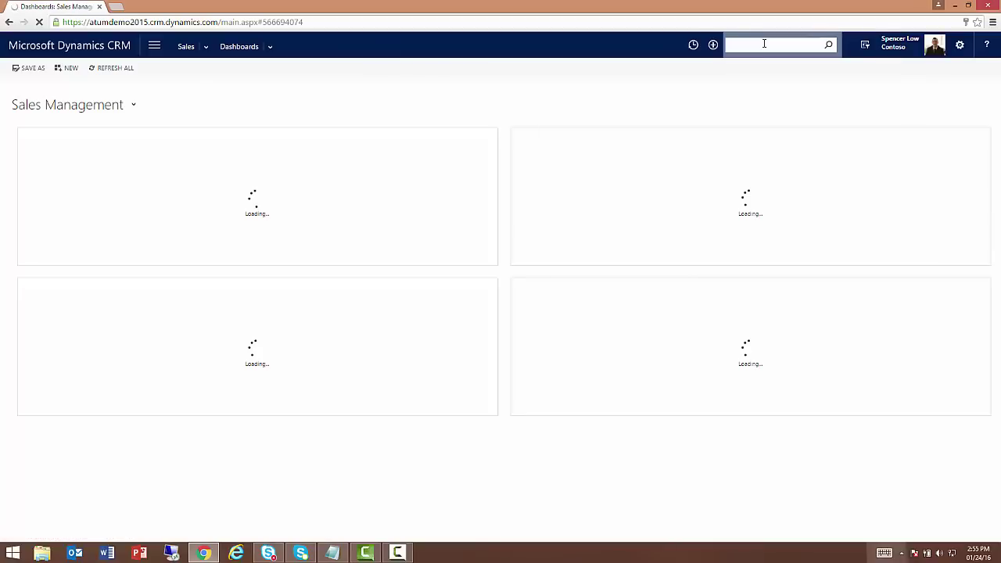
{"action": "type", "text": "tailspin"}
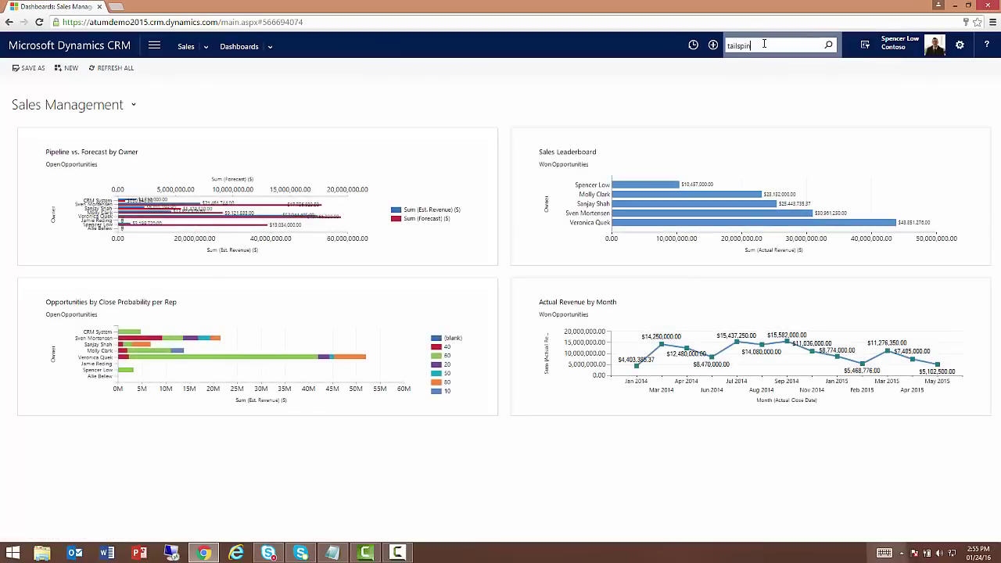
{"action": "key", "text": "Return"}
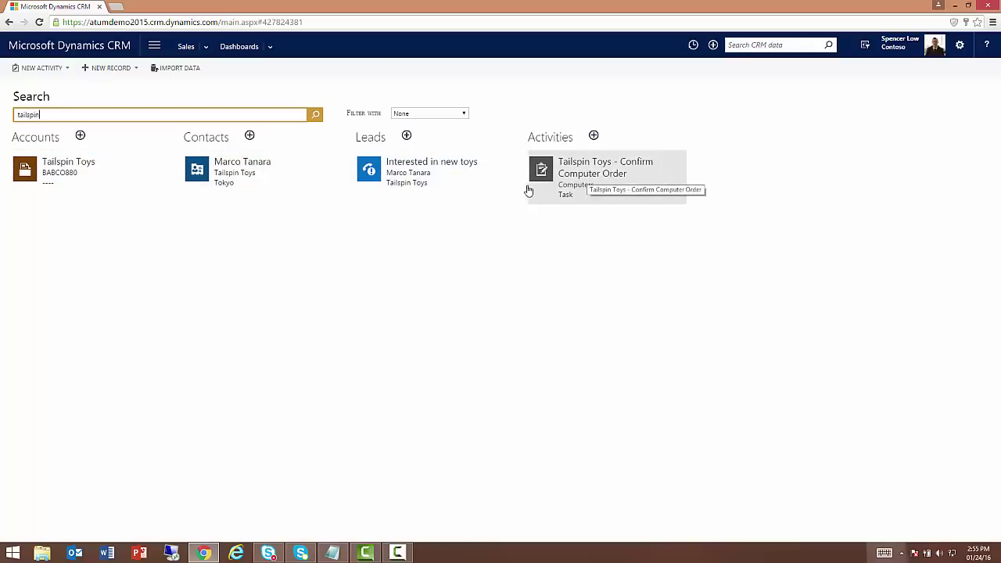
{"action": "left_click", "coordinate": [456, 186]}
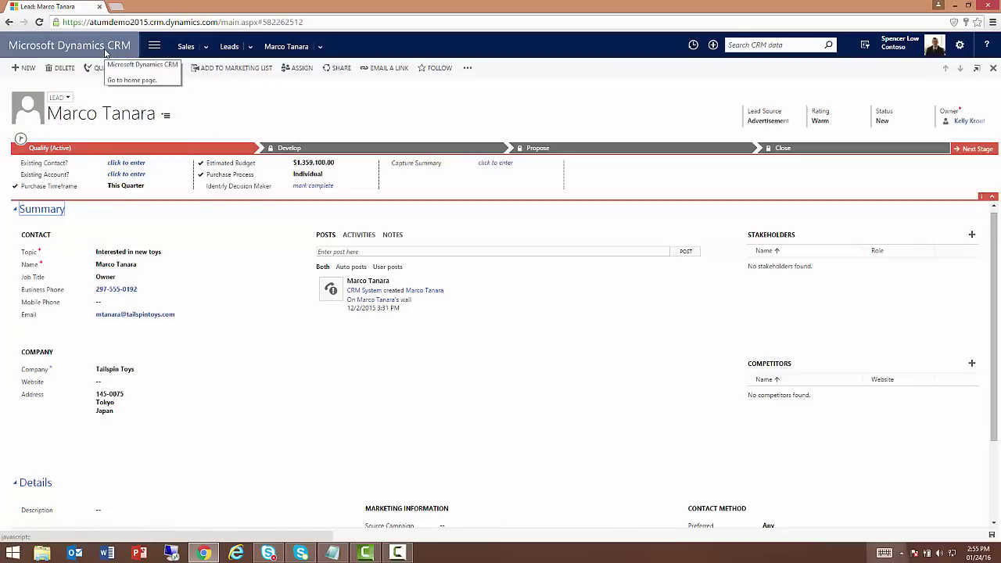
Return to the home dashboard and start a quick-create lead with the topic "Interested in a toy".
{"action": "left_click", "coordinate": [102, 47]}
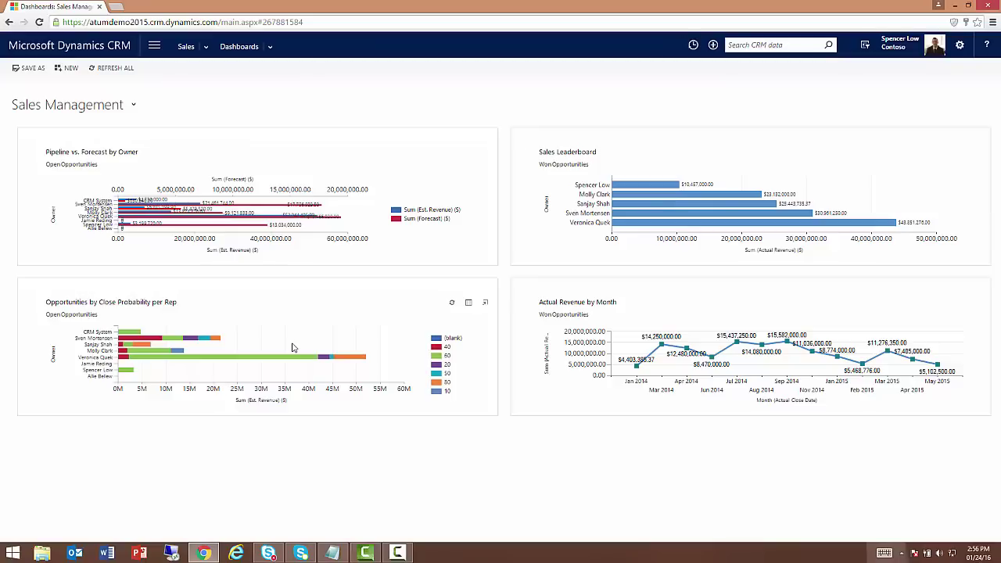
{"action": "left_click", "coordinate": [713, 47]}
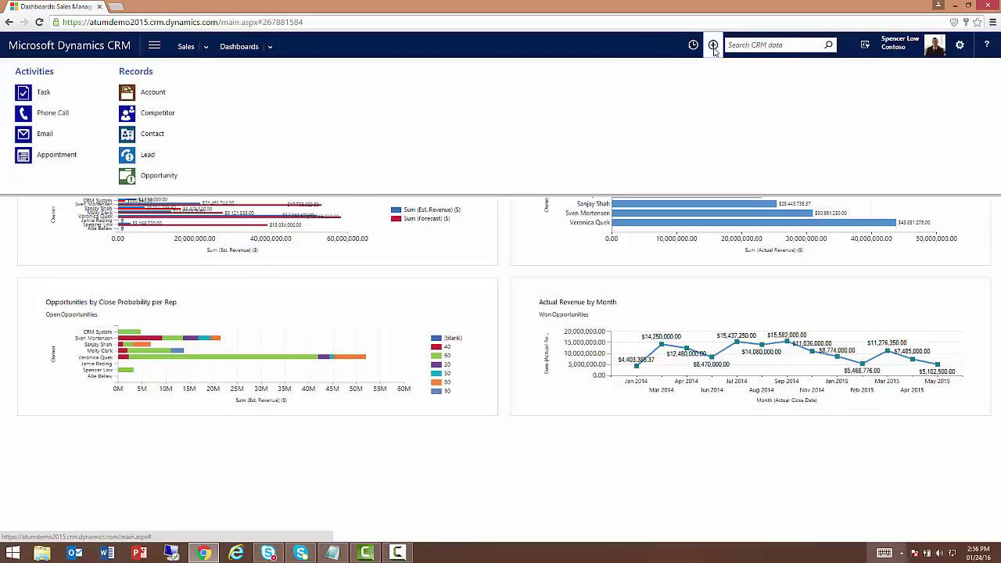
{"action": "left_click", "coordinate": [145, 156]}
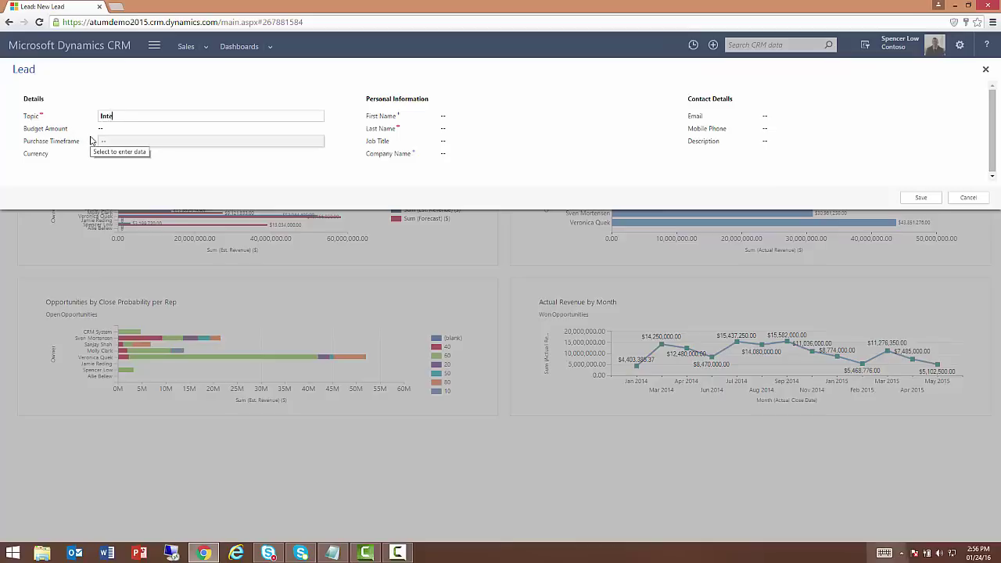
{"action": "type", "text": "rested in a toy"}
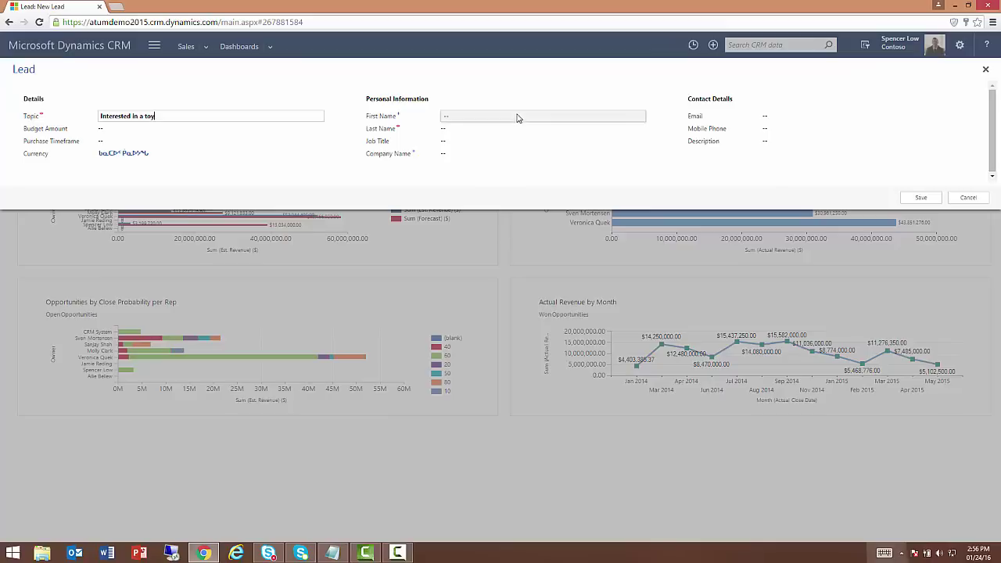
Enter the lead's first name, last name and mobile phone number, and save the lead.
{"action": "left_click", "coordinate": [516, 116]}
{"action": "key", "text": "Tab"}
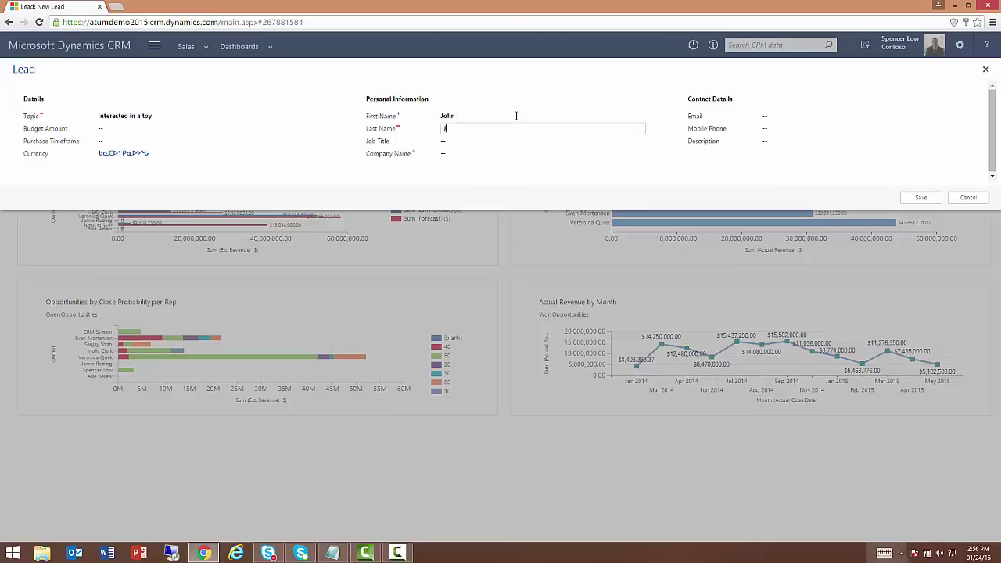
{"action": "type", "text": "Jones"}
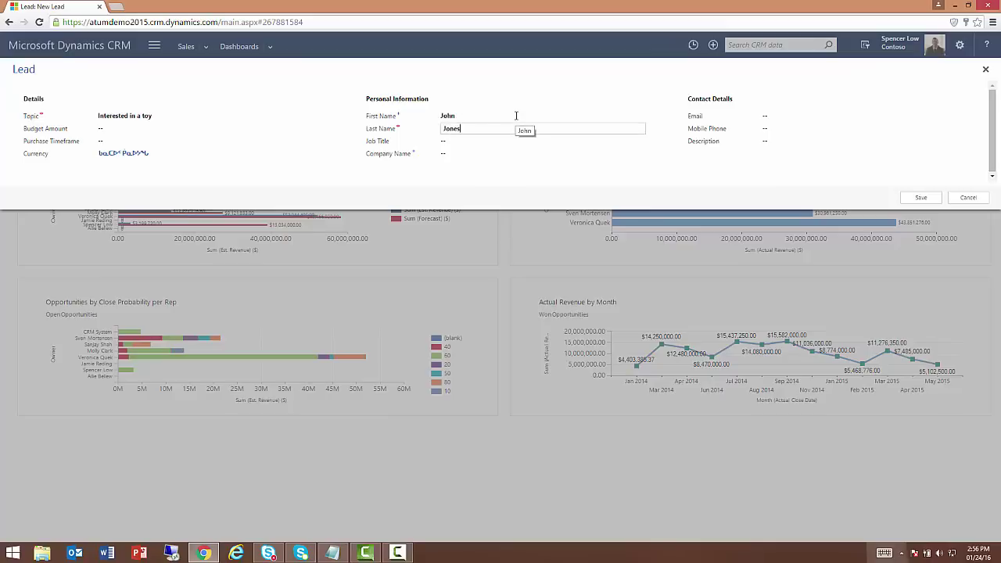
{"action": "left_click", "coordinate": [806, 124]}
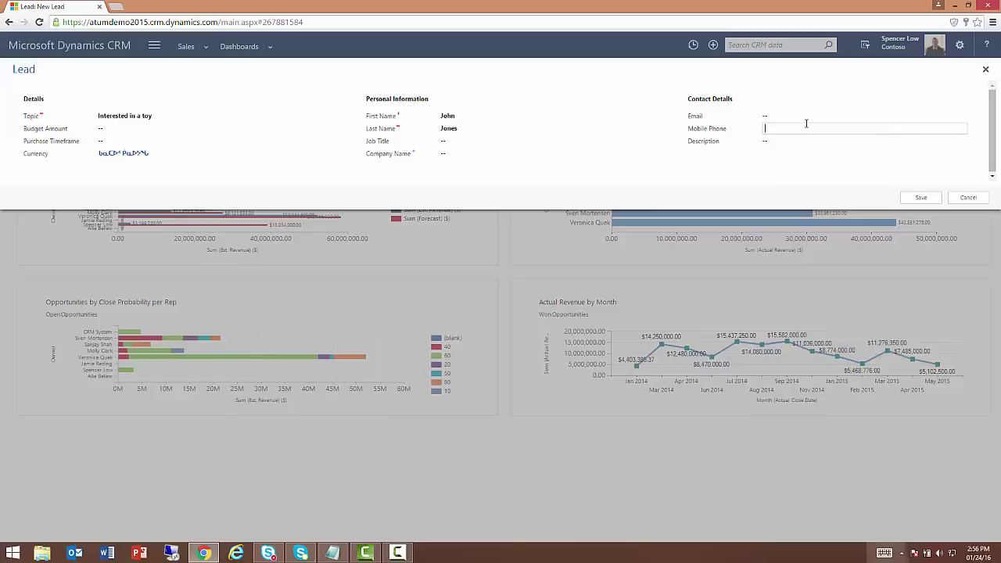
{"action": "type", "text": "555-124-1421"}
{"action": "left_click", "coordinate": [922, 197]}
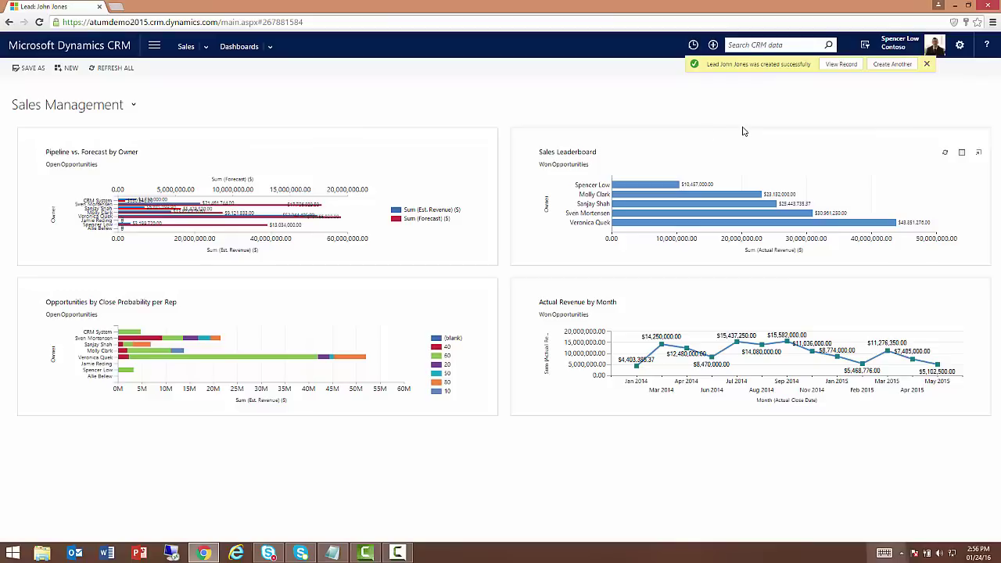
Open the CRM Help Center from the main work areas and view its videos.
{"action": "left_click", "coordinate": [145, 57]}
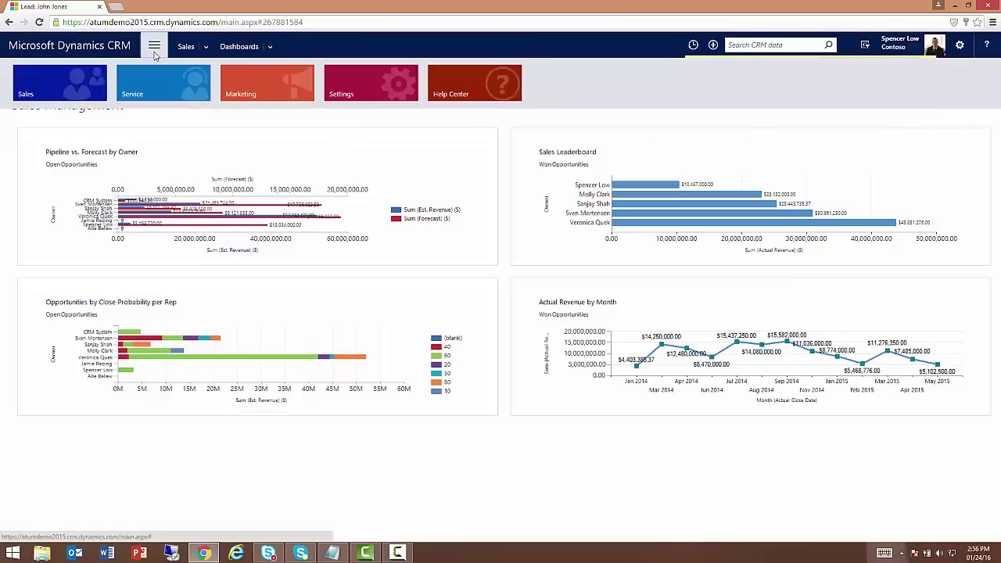
{"action": "left_click", "coordinate": [484, 88]}
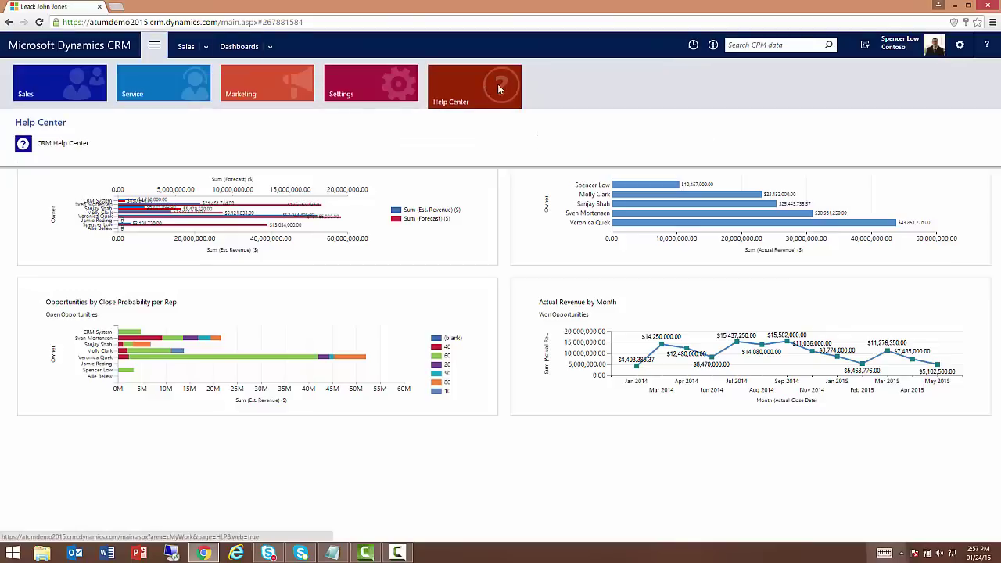
{"action": "left_click", "coordinate": [58, 149]}
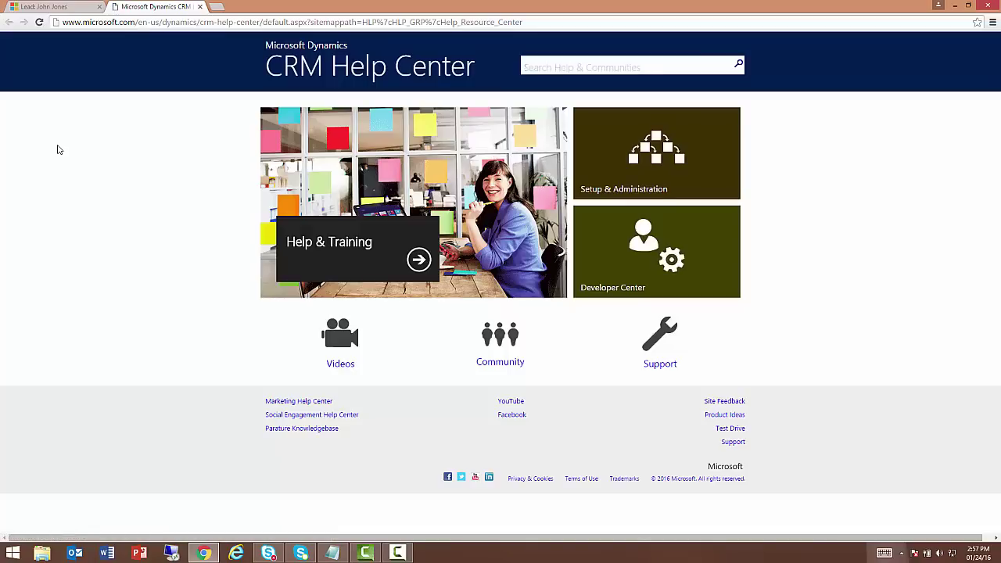
{"action": "left_click", "coordinate": [340, 346]}
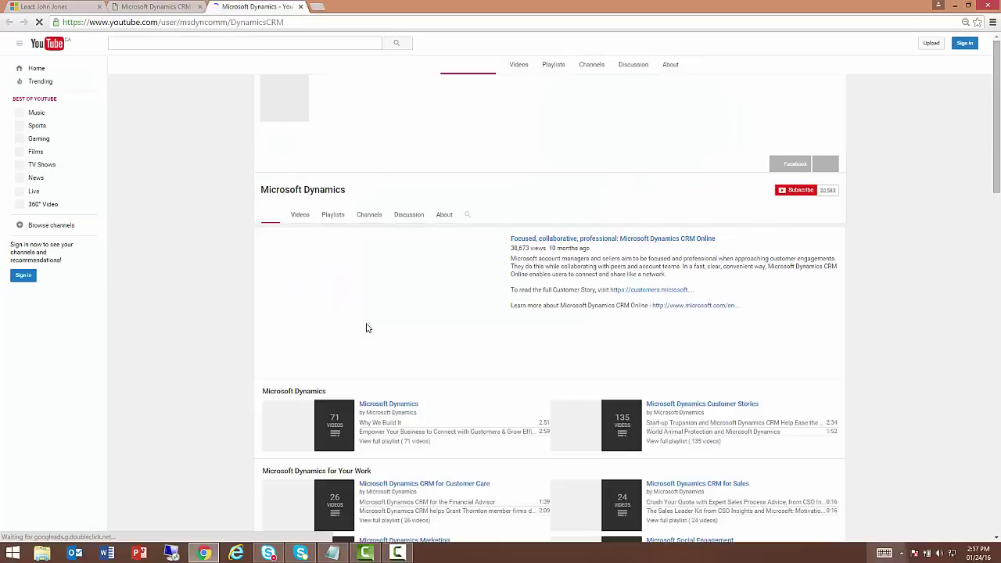
Search the CRM Help Center for "create a lead" and read the article "Create or edit a lead".
{"action": "left_click", "coordinate": [168, 7]}
{"action": "left_click", "coordinate": [552, 66]}
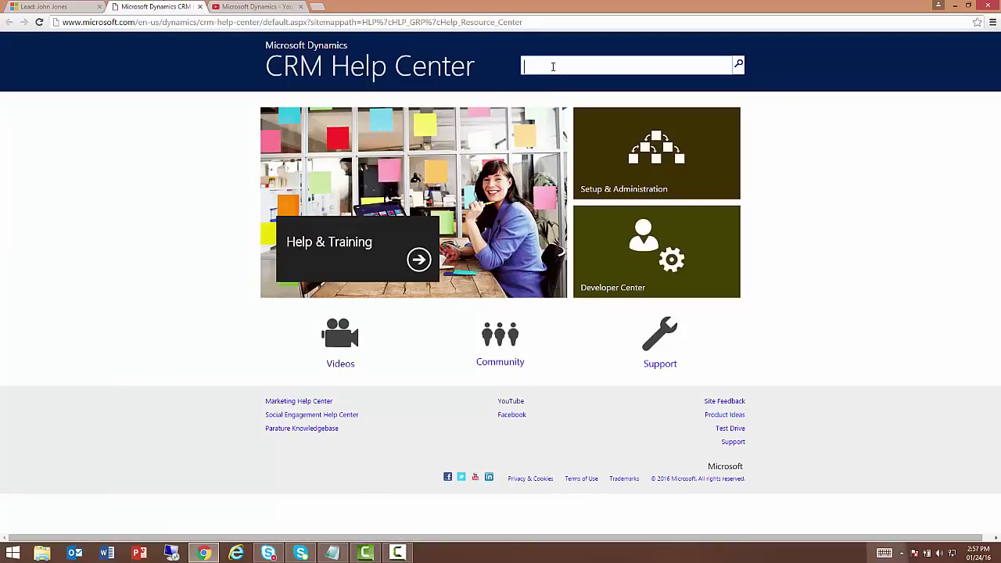
{"action": "type", "text": "create lead"}
{"action": "key", "text": "Return"}
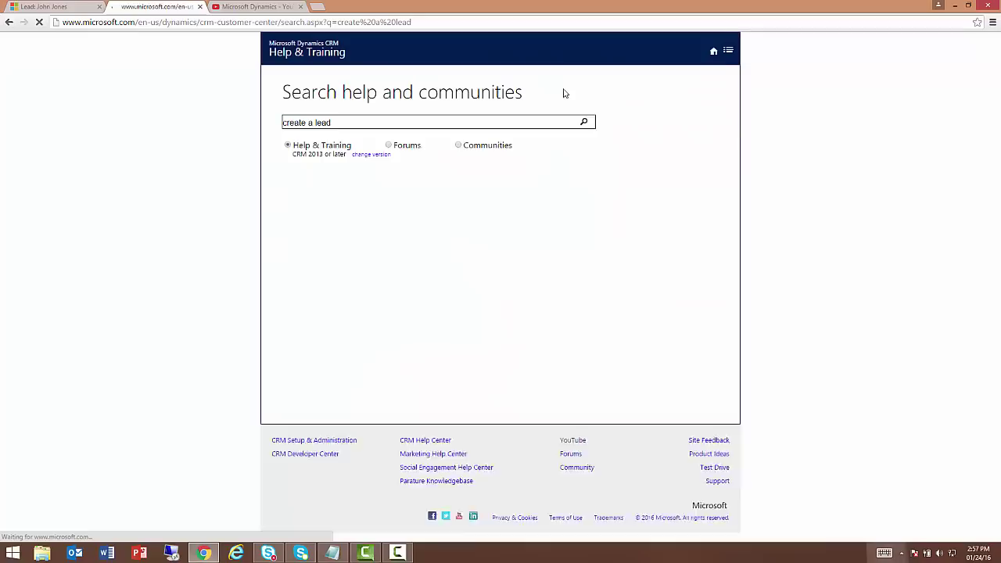
{"action": "left_click", "coordinate": [448, 192]}
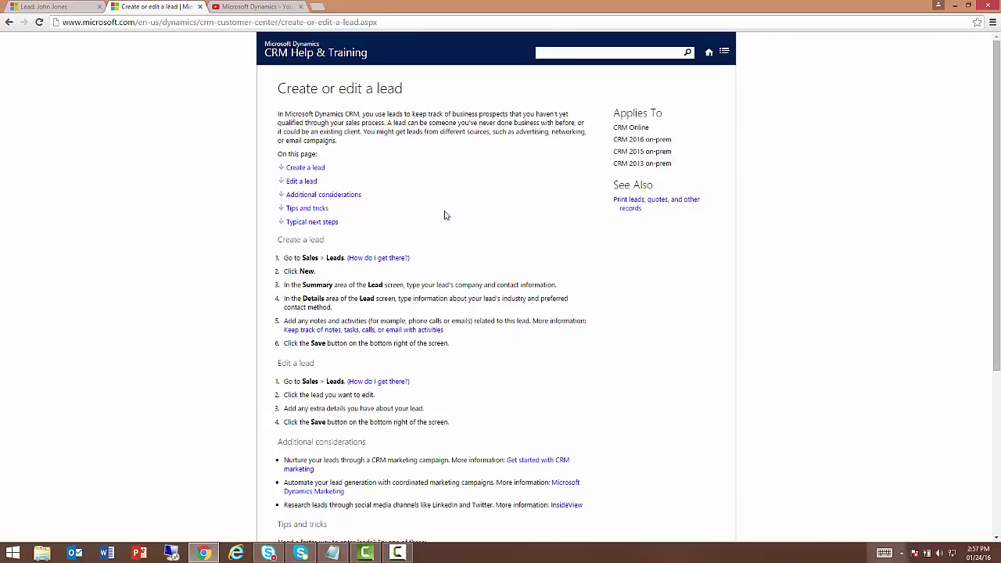
{"action": "scroll", "coordinate": [467, 229], "scroll_direction": "down", "scroll_amount": 3}
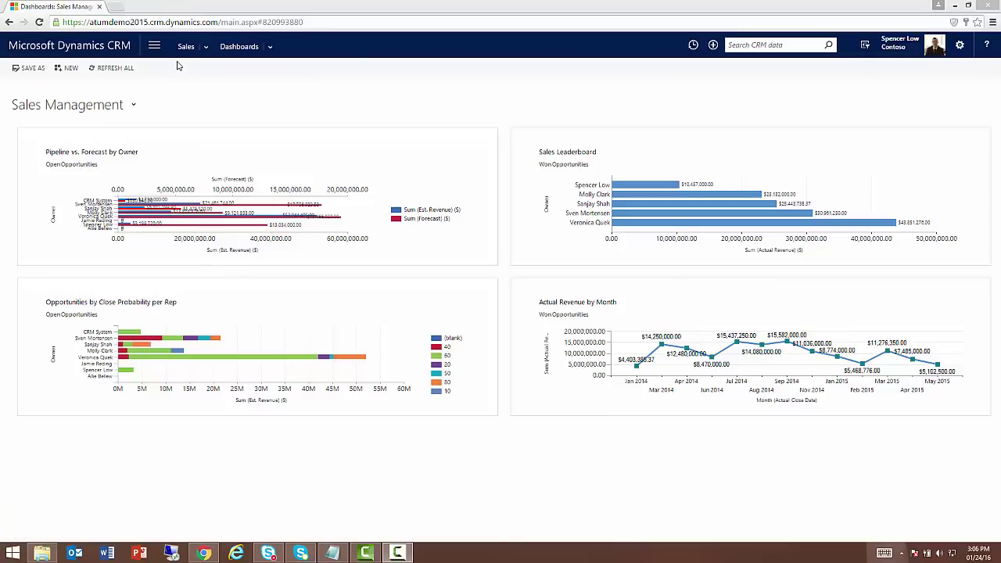
Open the accounts list in the Sales area and switch it to the Active Accounts view.
{"action": "left_click", "coordinate": [206, 48]}
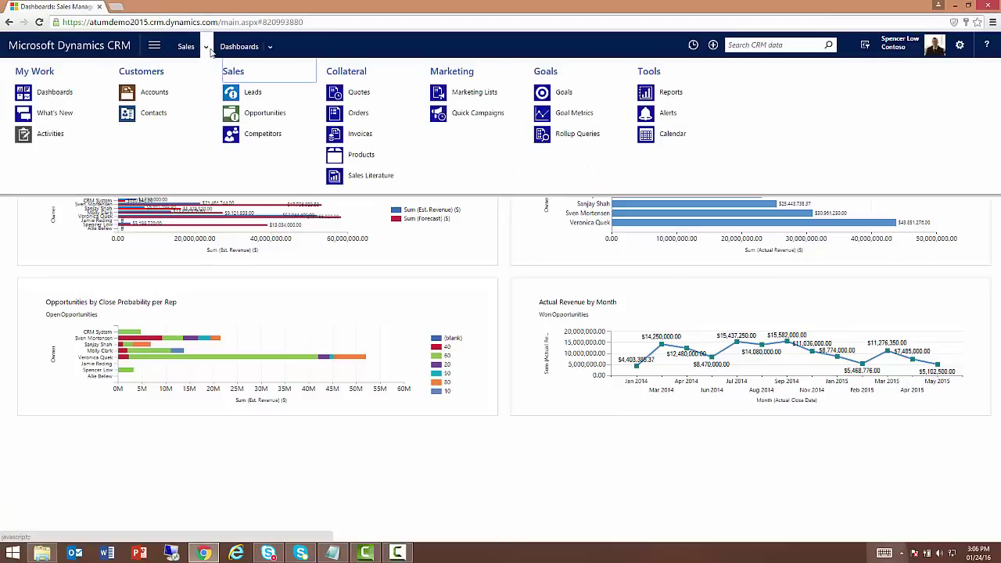
{"action": "left_click", "coordinate": [164, 95]}
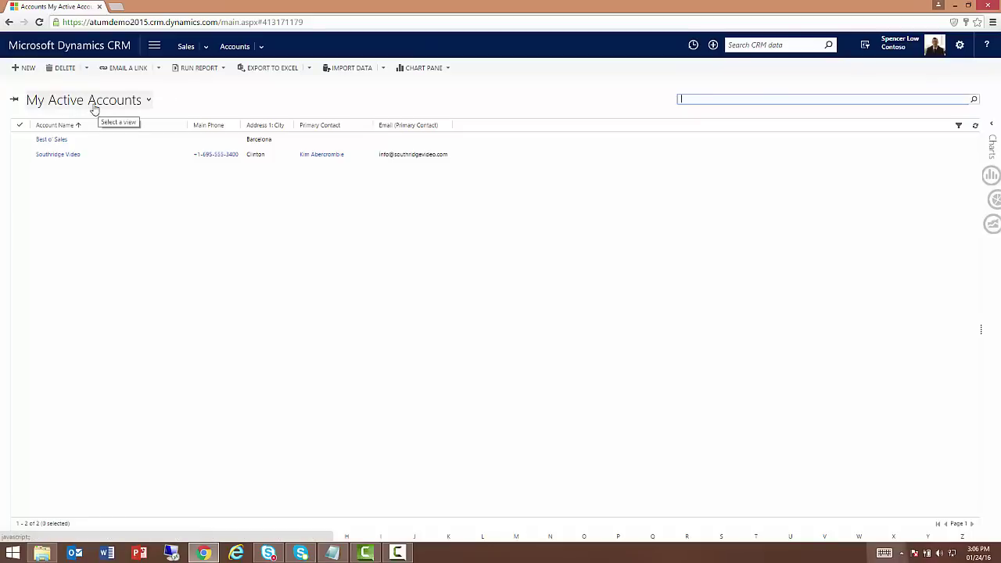
{"action": "left_click", "coordinate": [118, 105]}
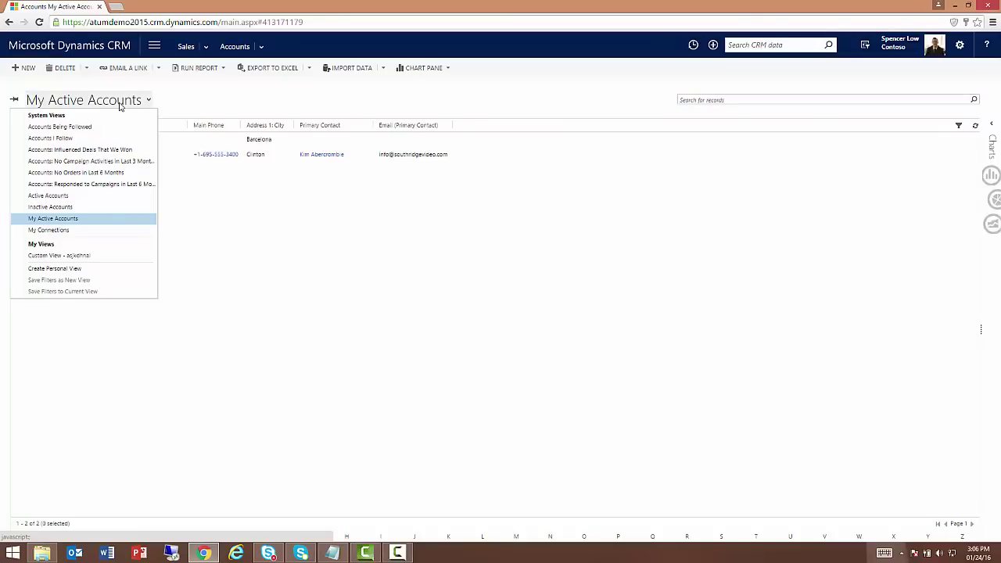
{"action": "left_click", "coordinate": [97, 196]}
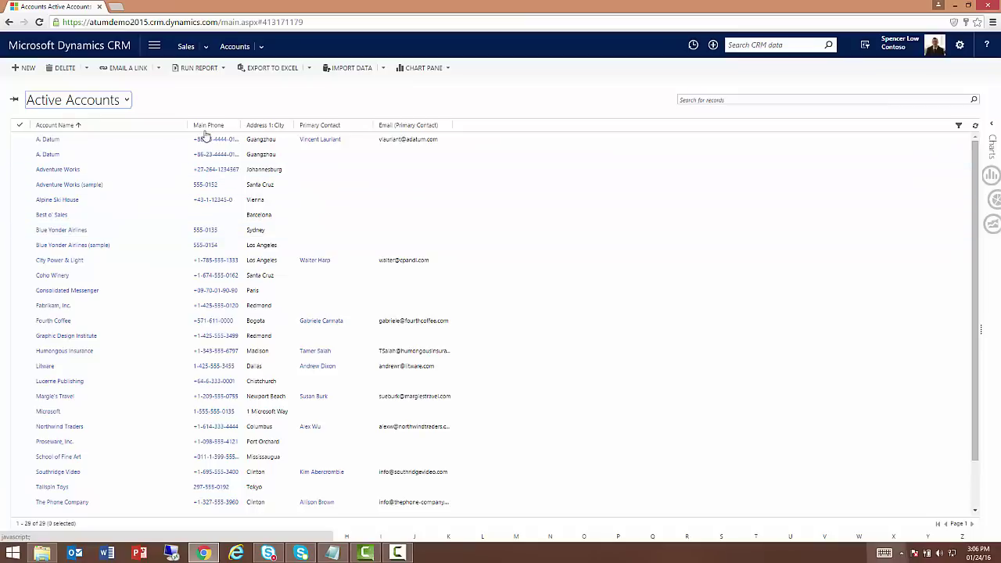
Start a personal accounts view with the condition Address 1: County equals Canada, and discard it without saving.
{"action": "left_click", "coordinate": [127, 100]}
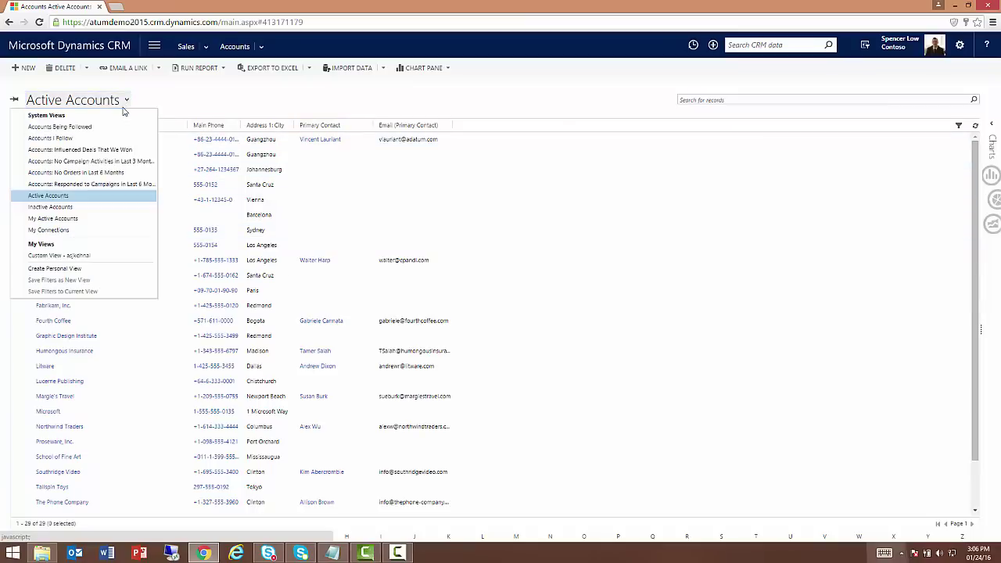
{"action": "left_click", "coordinate": [90, 273]}
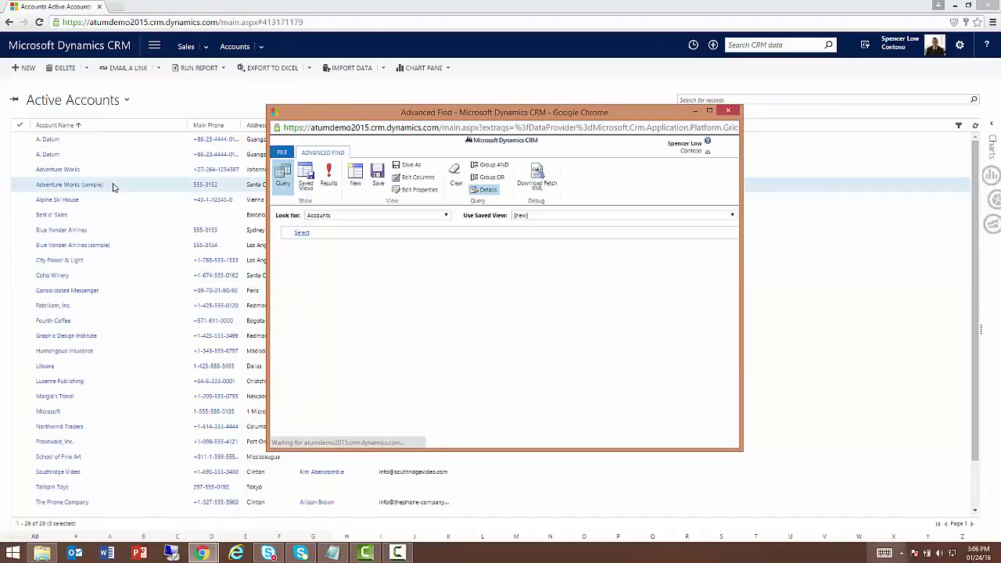
{"action": "left_click", "coordinate": [357, 238]}
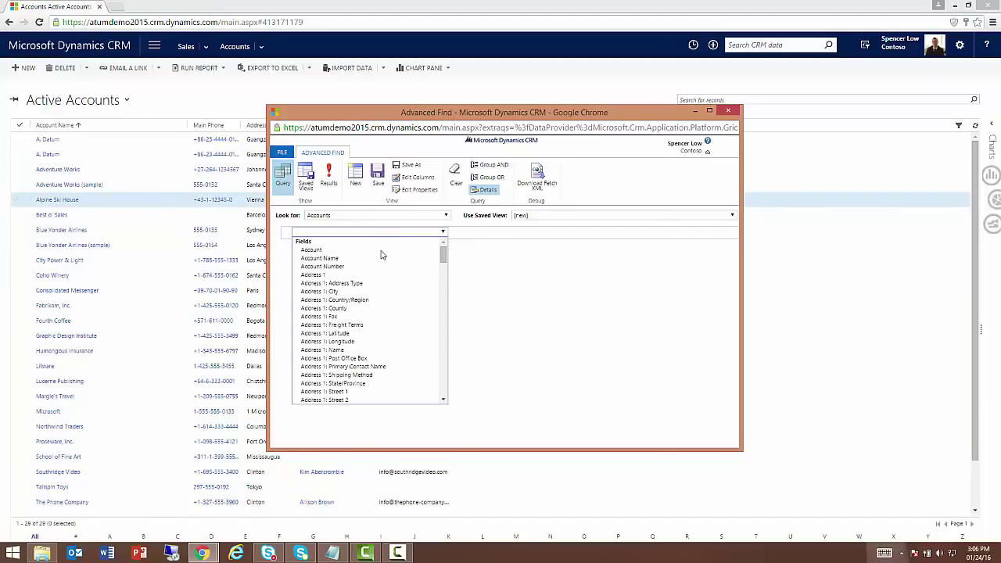
{"action": "left_click", "coordinate": [344, 310]}
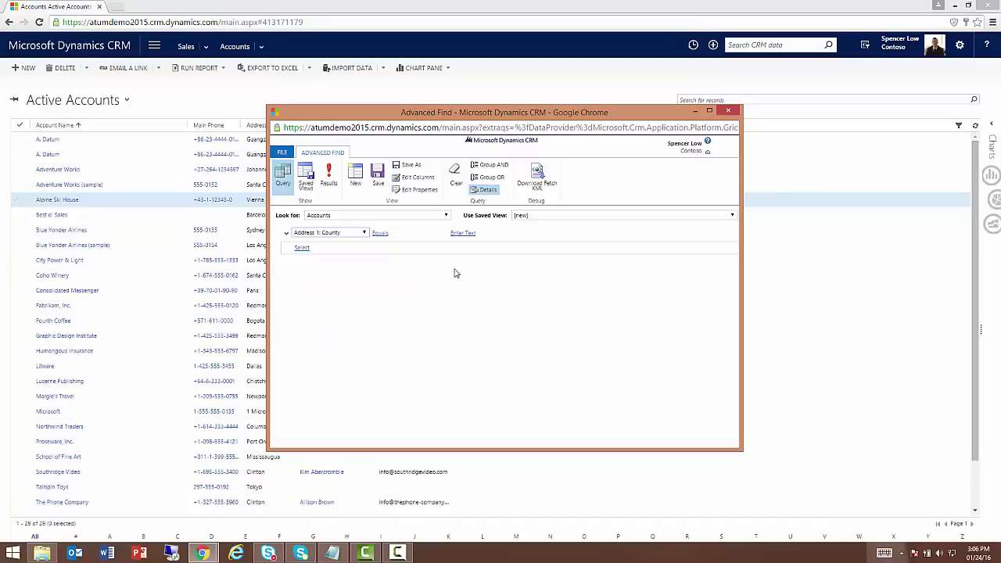
{"action": "left_click", "coordinate": [381, 232]}
{"action": "left_click", "coordinate": [505, 231]}
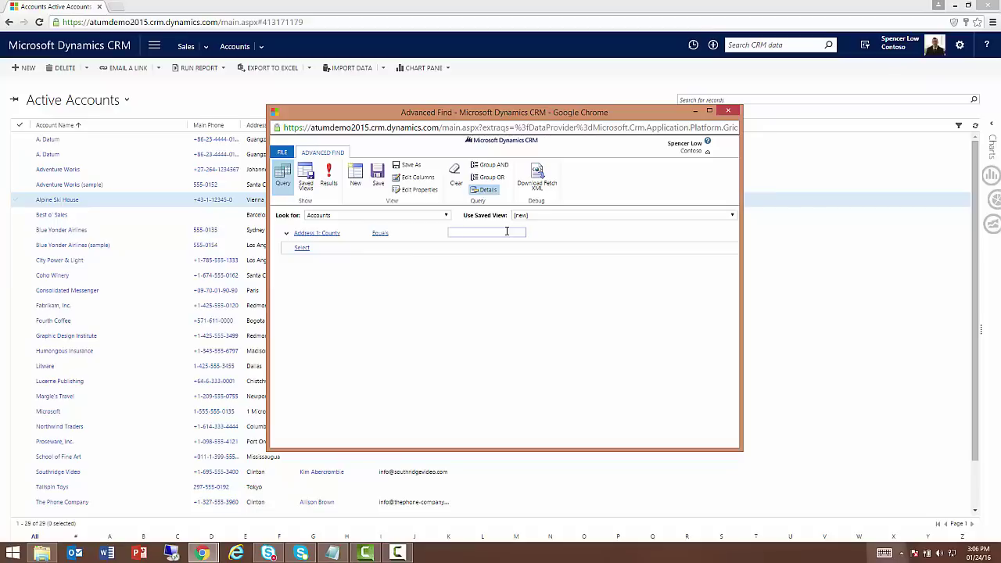
{"action": "type", "text": "Canada"}
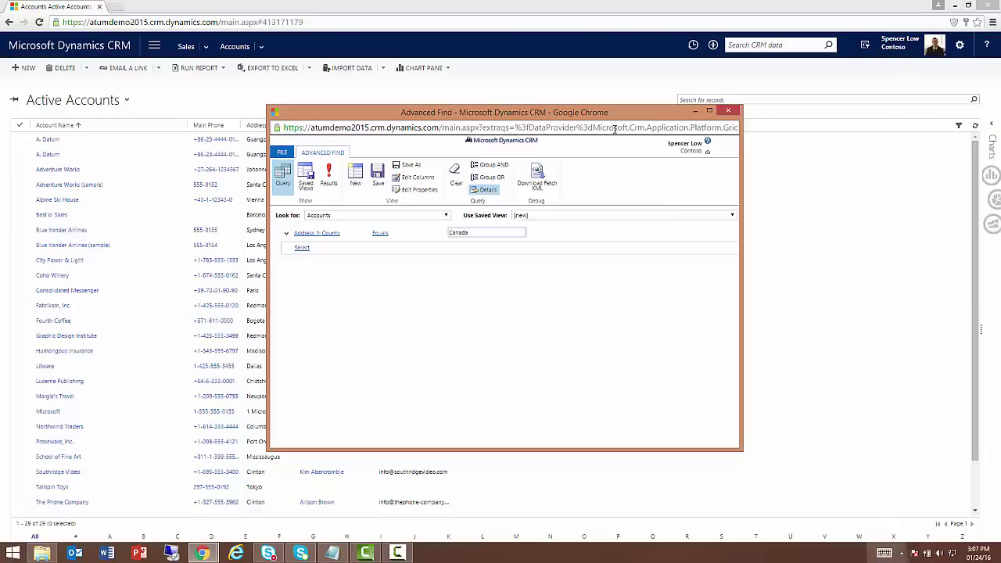
{"action": "left_click", "coordinate": [728, 111]}
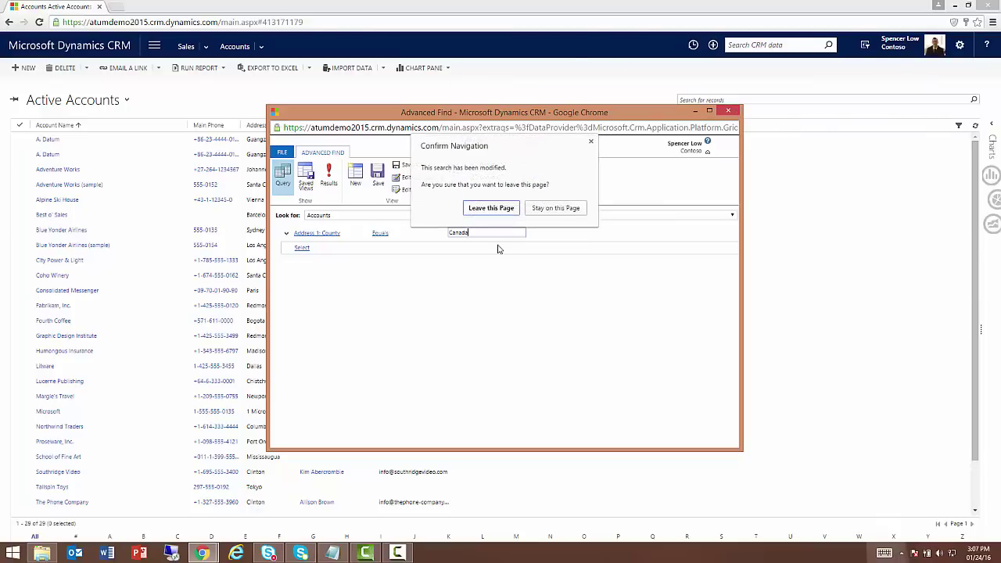
{"action": "left_click", "coordinate": [495, 211]}
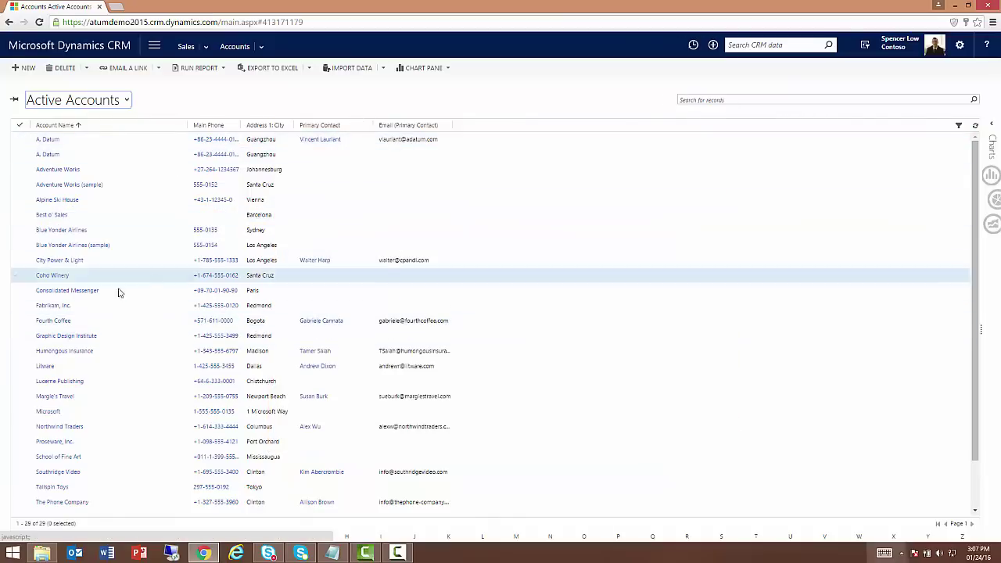
Open the City Power & Light account and review its summary, activities, opportunities, contacts and cases.
{"action": "left_click", "coordinate": [68, 261]}
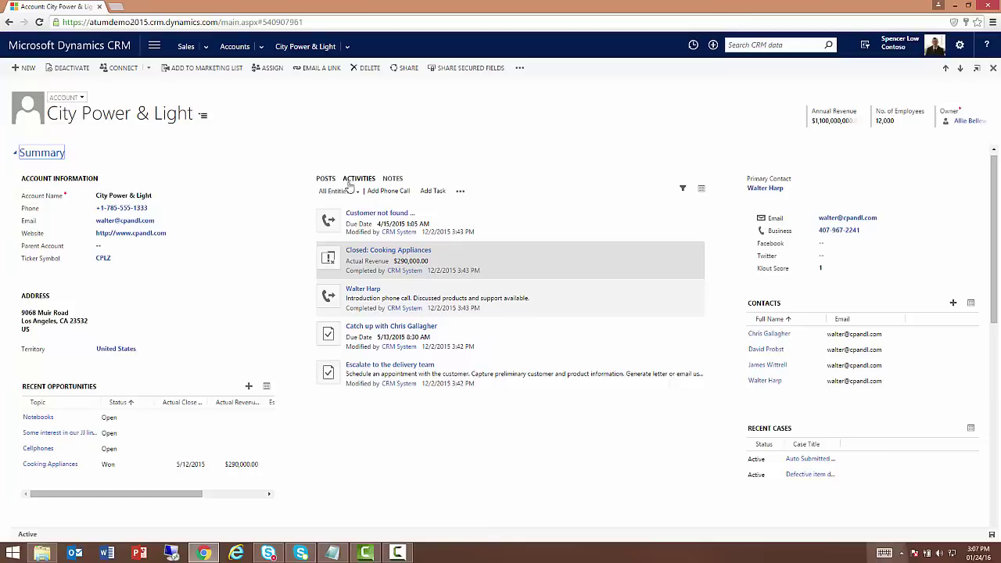
{"action": "left_click", "coordinate": [522, 220]}
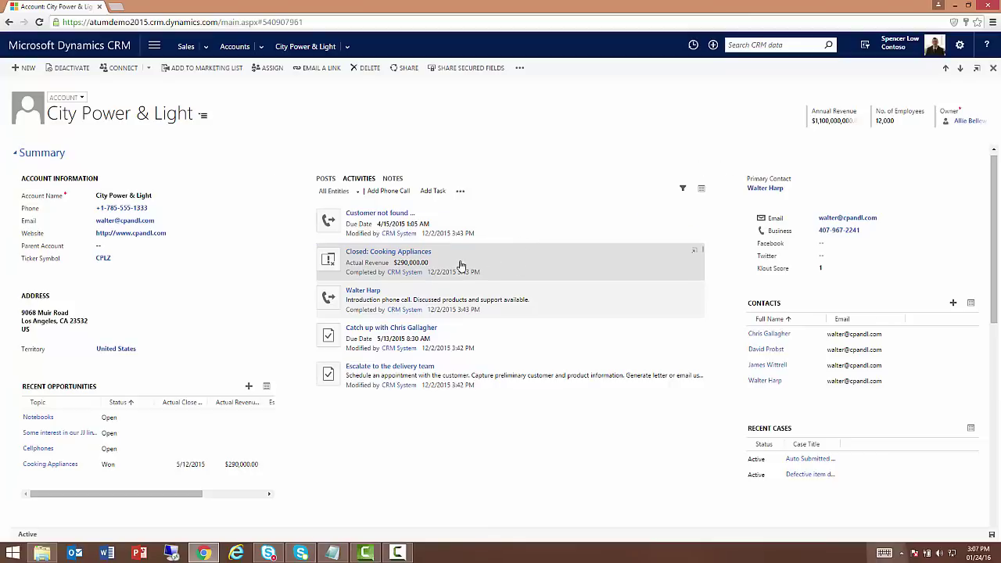
{"action": "scroll", "coordinate": [542, 317], "scroll_direction": "down", "scroll_amount": 3}
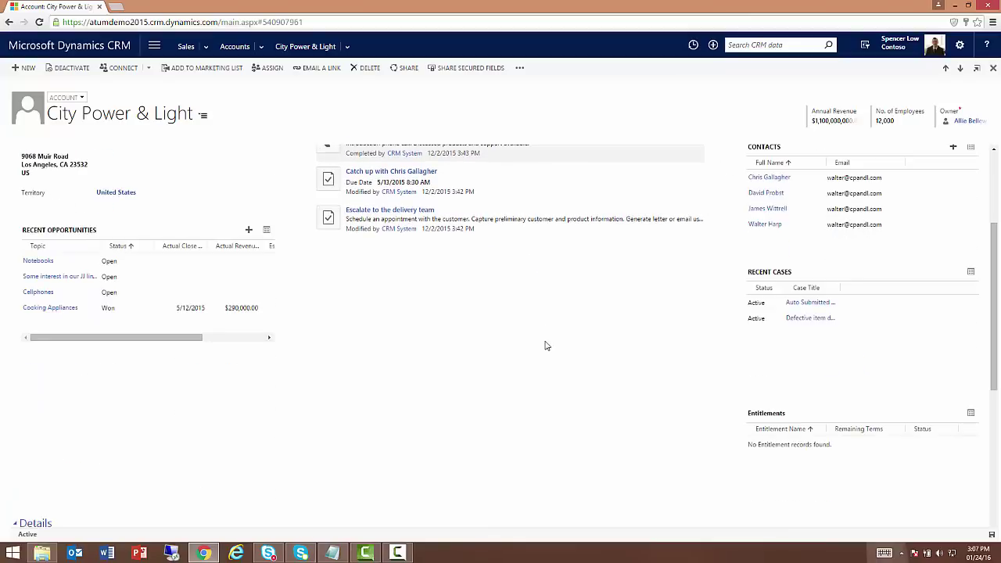
{"action": "scroll", "coordinate": [543, 339], "scroll_direction": "up", "scroll_amount": 3}
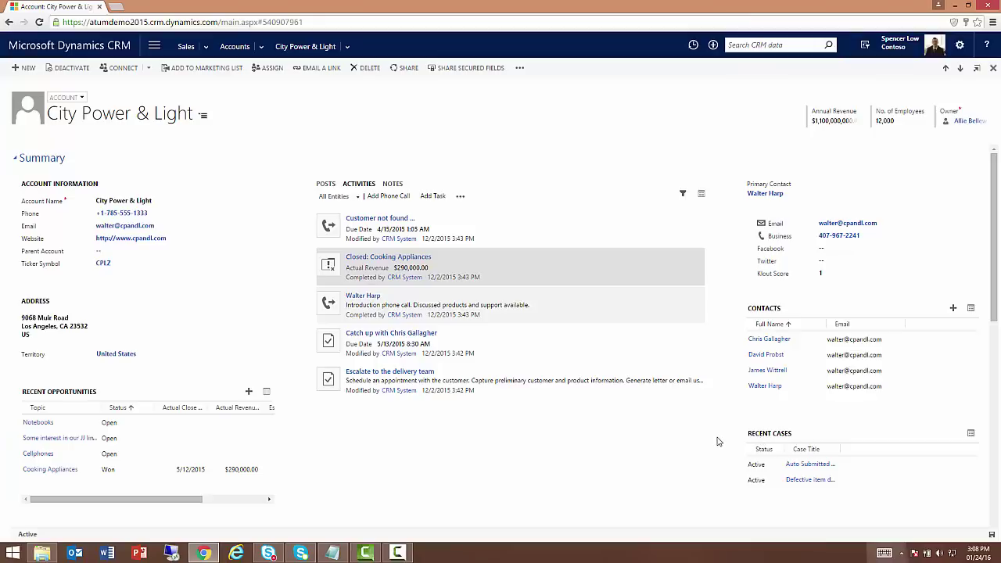
Open the account's primary contact, load the contact's recent cases and view the logged activities.
{"action": "left_click", "coordinate": [771, 197]}
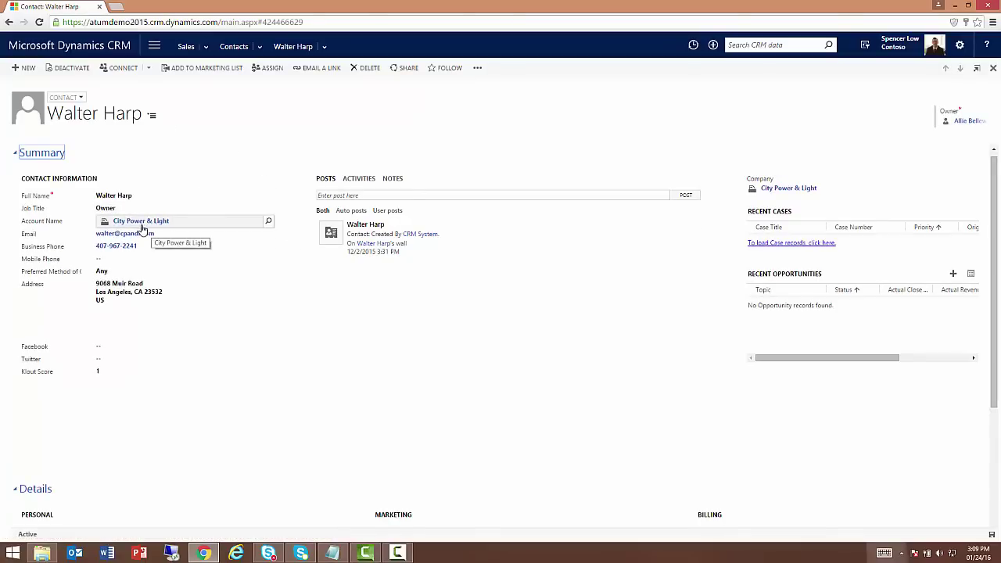
{"action": "left_click", "coordinate": [756, 242]}
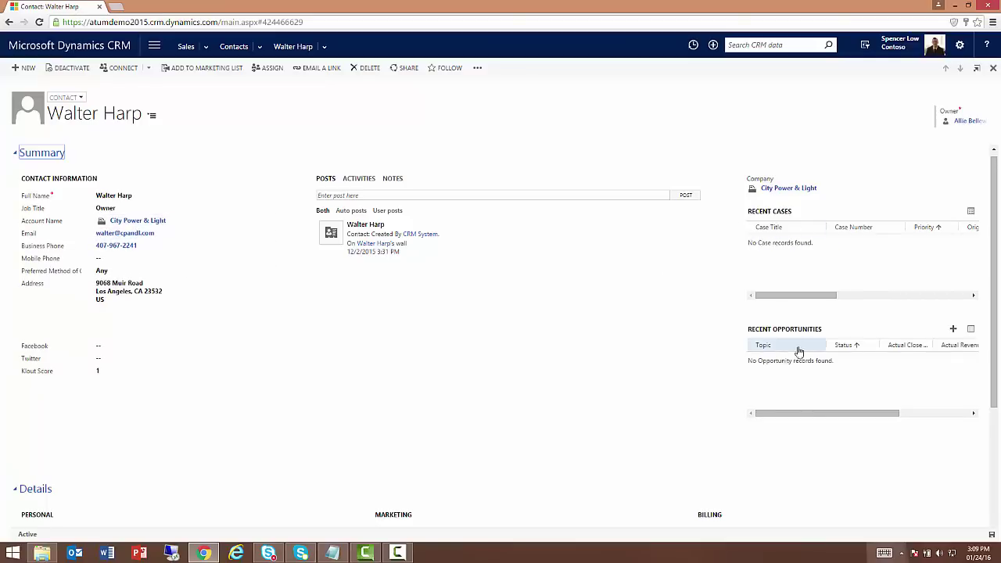
{"action": "left_click", "coordinate": [370, 179]}
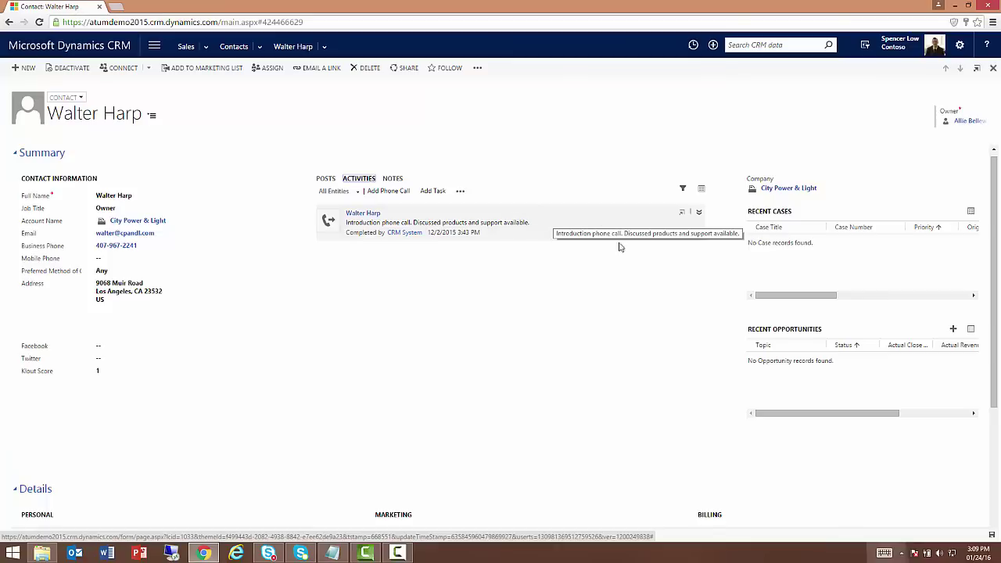
Set the contact's Bulk Email preference to Do Not Allow.
{"action": "left_click_drag", "start_coordinate": [995, 208], "coordinate": [995, 316]}
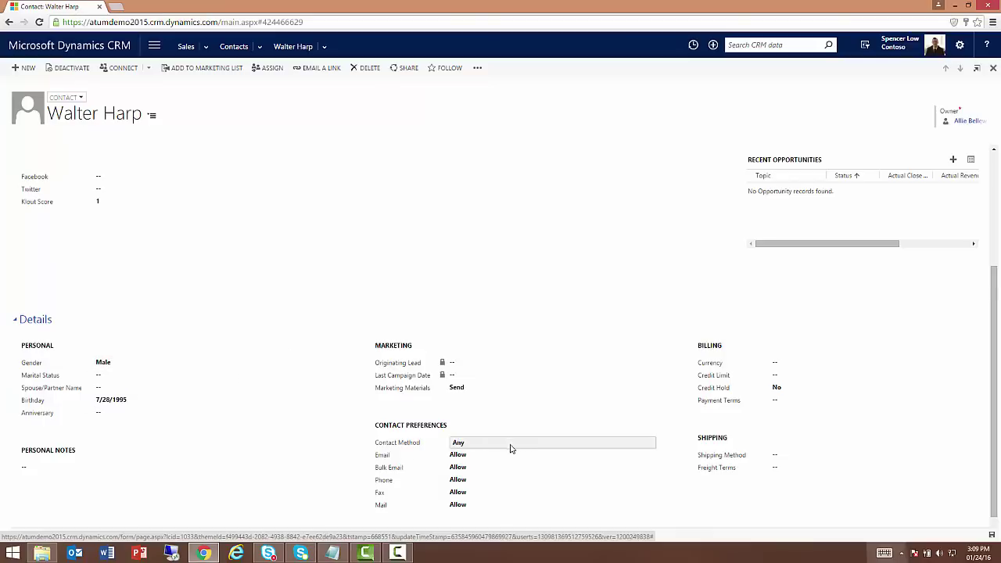
{"action": "left_click", "coordinate": [460, 468]}
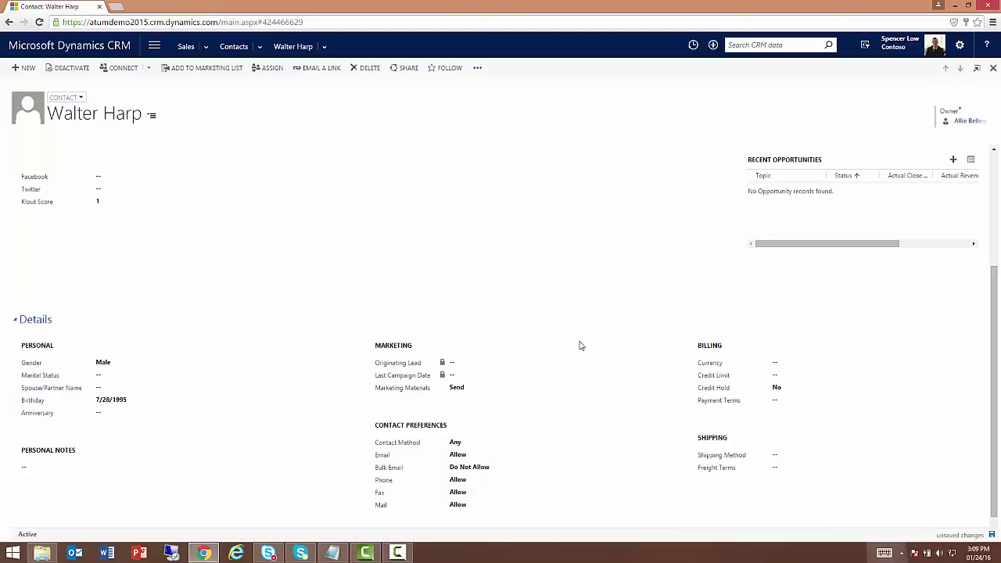
{"action": "scroll", "coordinate": [345, 297], "scroll_direction": "up", "scroll_amount": 3}
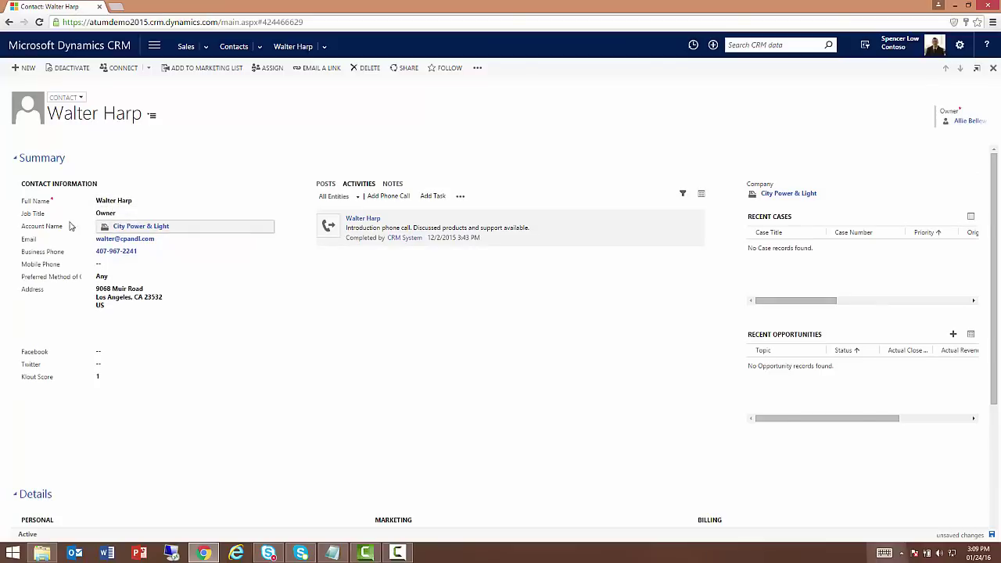
Return to the contact's City Power & Light account and set its Bulk Email preference to Do Not Allow.
{"action": "left_click", "coordinate": [140, 227]}
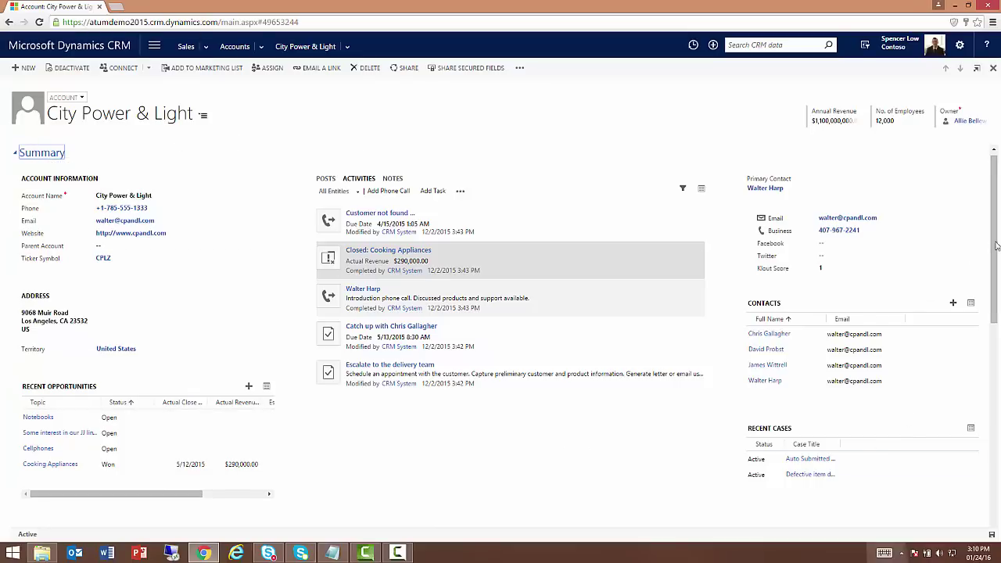
{"action": "left_click_drag", "start_coordinate": [995, 246], "coordinate": [976, 415]}
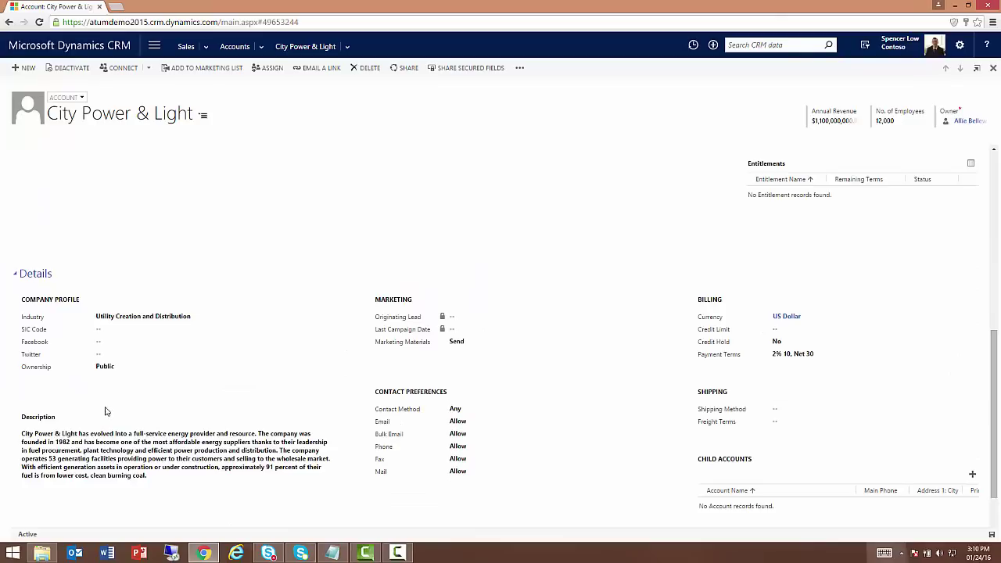
{"action": "left_click", "coordinate": [469, 437]}
{"action": "left_click", "coordinate": [498, 440]}
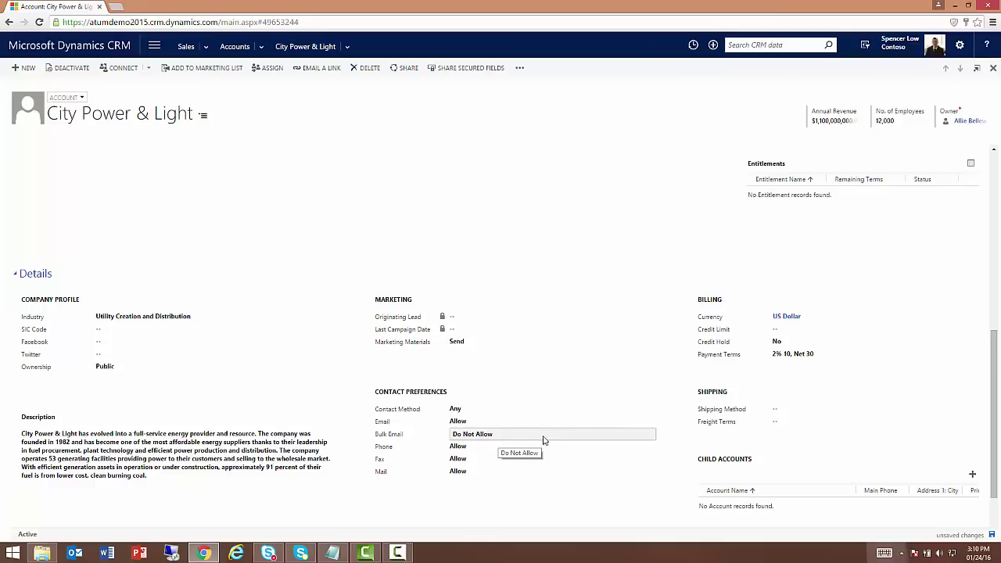
{"action": "scroll", "coordinate": [605, 430], "scroll_direction": "up", "scroll_amount": 5}
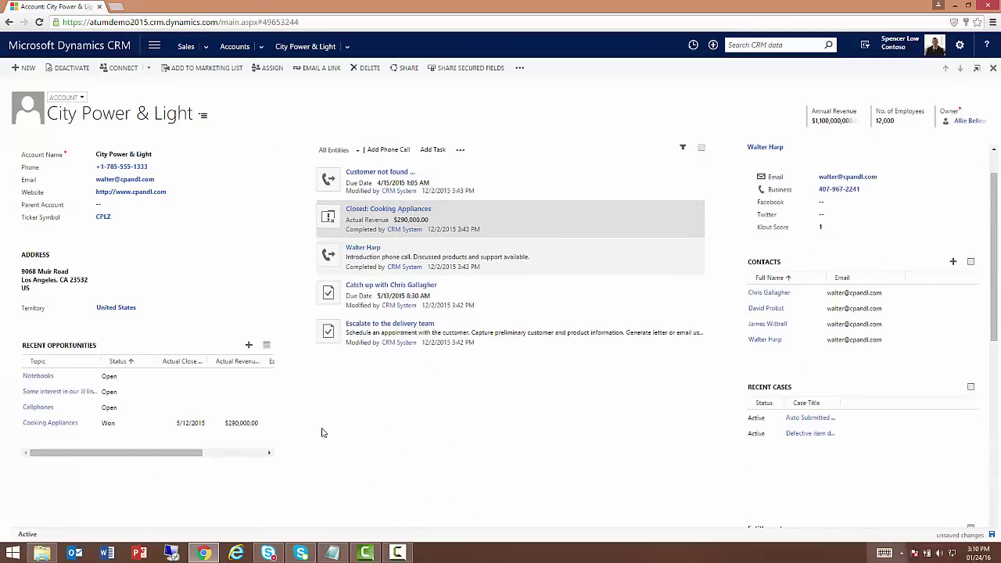
Open the account's opportunity "Some interest in our JJ line of products" and review its summary, competitors and product line items.
{"action": "double_click", "coordinate": [143, 395]}
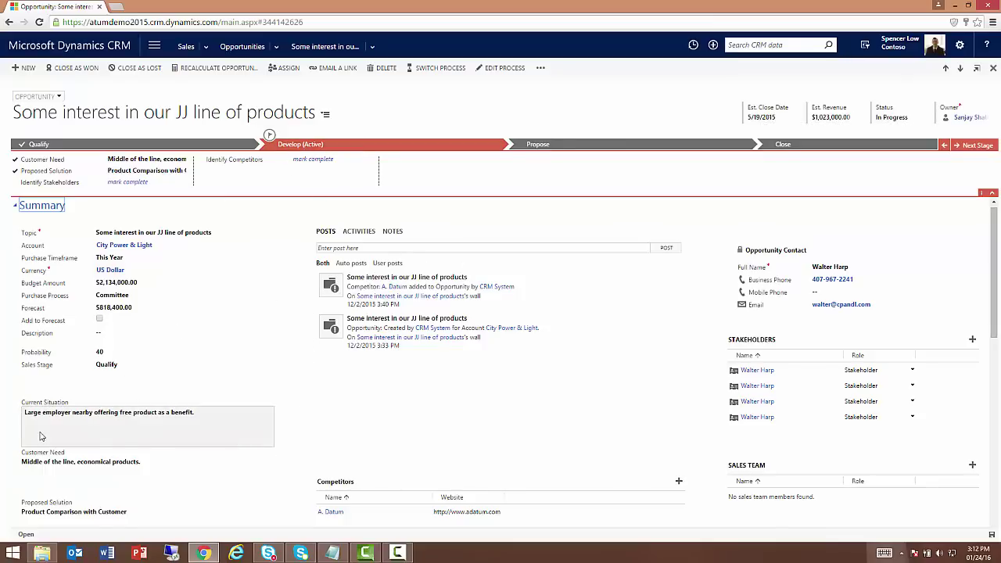
{"action": "scroll", "coordinate": [235, 444], "scroll_direction": "down", "scroll_amount": 3}
{"action": "scroll", "coordinate": [263, 341], "scroll_direction": "up", "scroll_amount": 1}
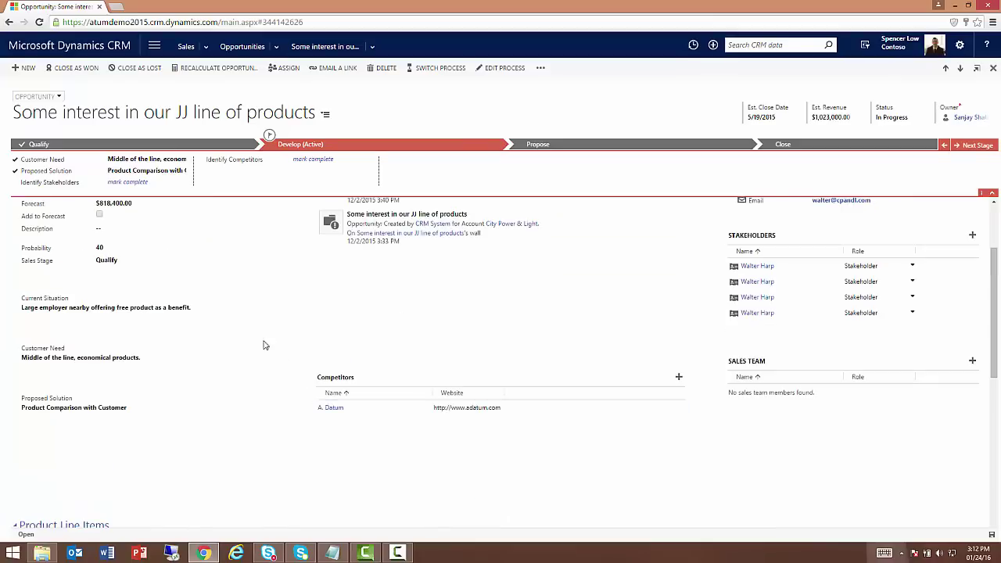
{"action": "scroll", "coordinate": [214, 388], "scroll_direction": "down", "scroll_amount": 1}
{"action": "scroll", "coordinate": [235, 387], "scroll_direction": "down", "scroll_amount": 1}
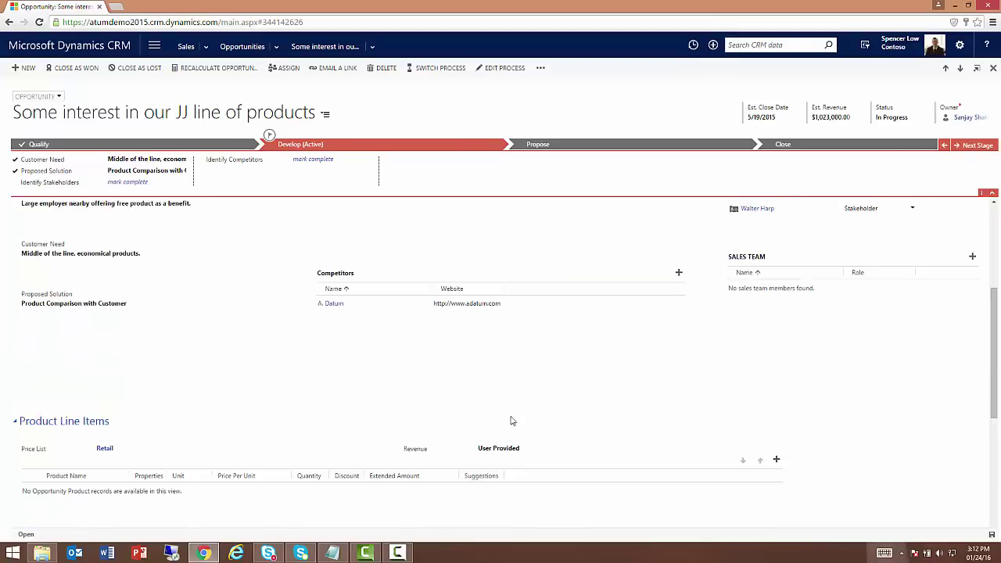
Add a blank write-in product row to the opportunity's product line items.
{"action": "left_click", "coordinate": [776, 461]}
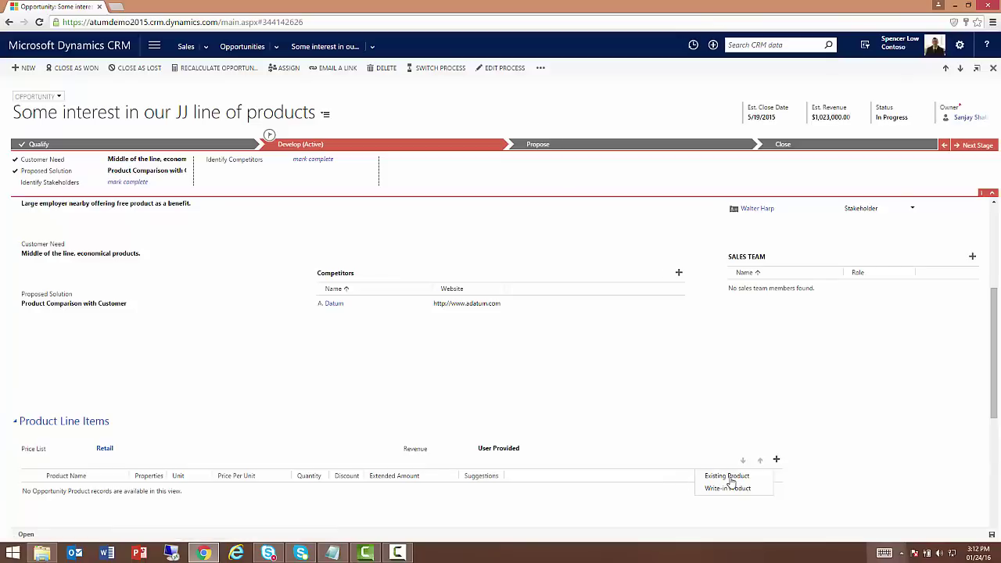
{"action": "scroll", "coordinate": [507, 432], "scroll_direction": "down", "scroll_amount": 2}
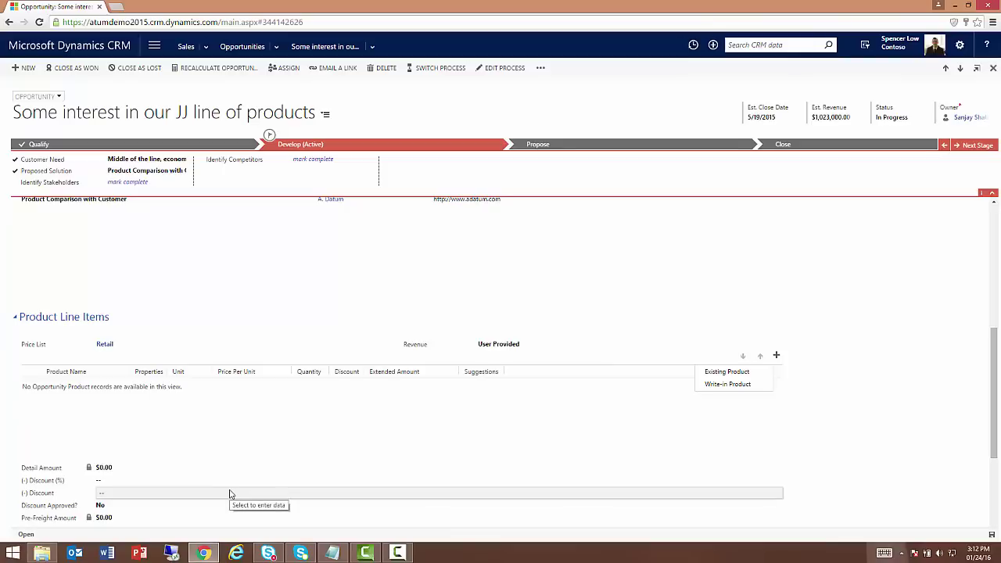
{"action": "left_click", "coordinate": [725, 386]}
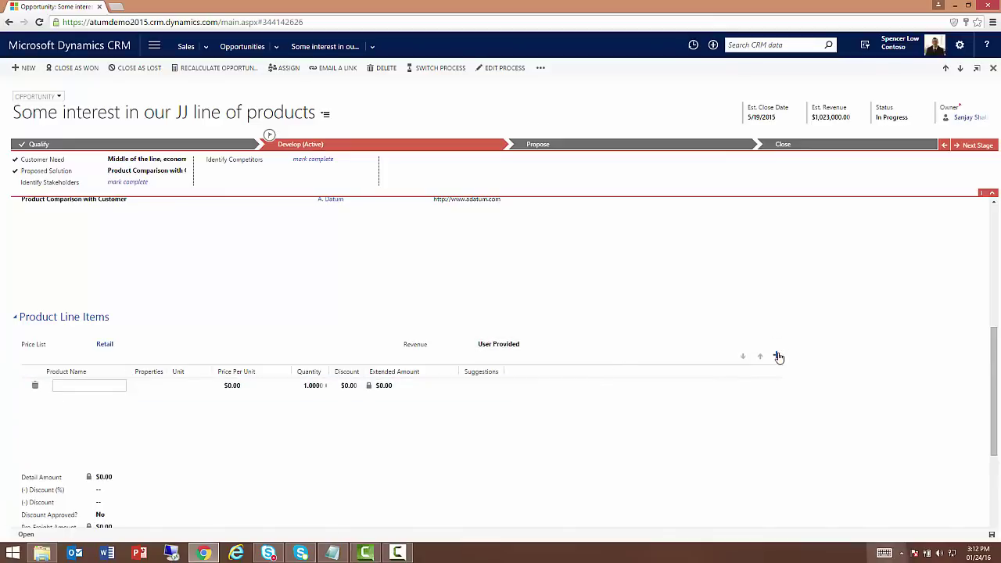
{"action": "scroll", "coordinate": [766, 363], "scroll_direction": "up", "scroll_amount": 1}
{"action": "scroll", "coordinate": [766, 363], "scroll_direction": "up", "scroll_amount": 1}
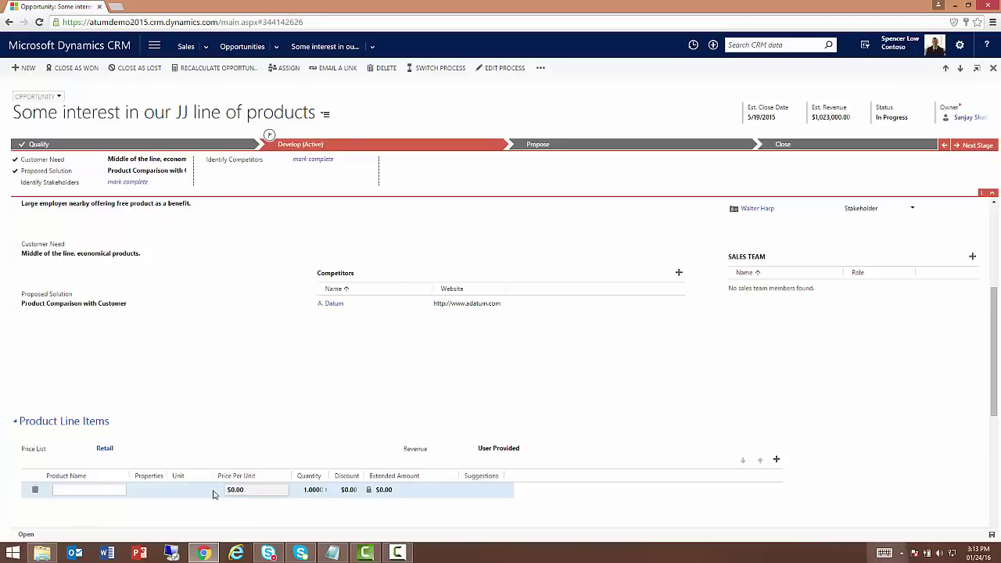
{"action": "left_click", "coordinate": [374, 438]}
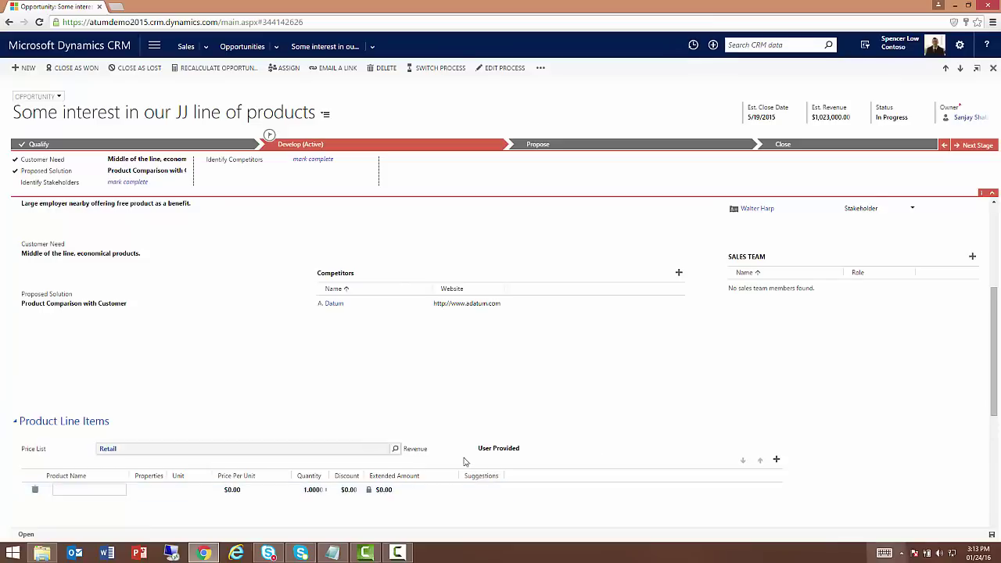
{"action": "scroll", "coordinate": [693, 415], "scroll_direction": "up", "scroll_amount": 3}
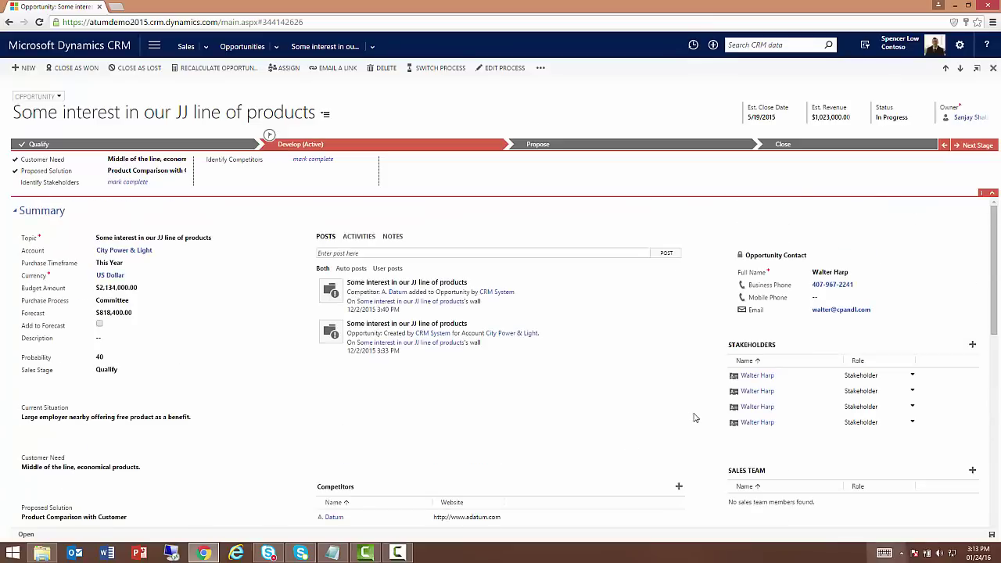
Add the fourth user in the lookup results to the opportunity's sales team.
{"action": "left_click", "coordinate": [972, 472]}
{"action": "scroll", "coordinate": [973, 475], "scroll_direction": "down", "scroll_amount": 1}
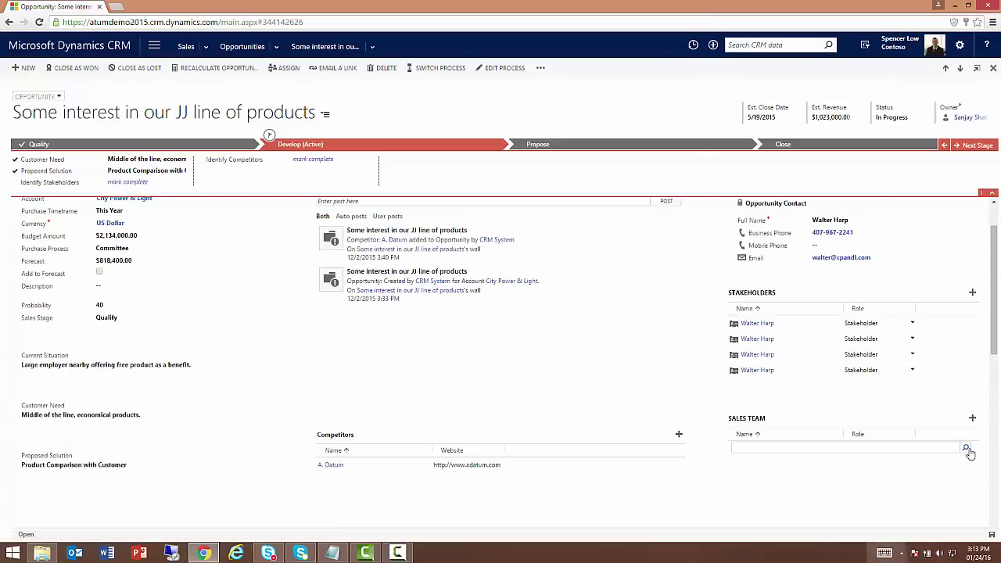
{"action": "left_click", "coordinate": [967, 451]}
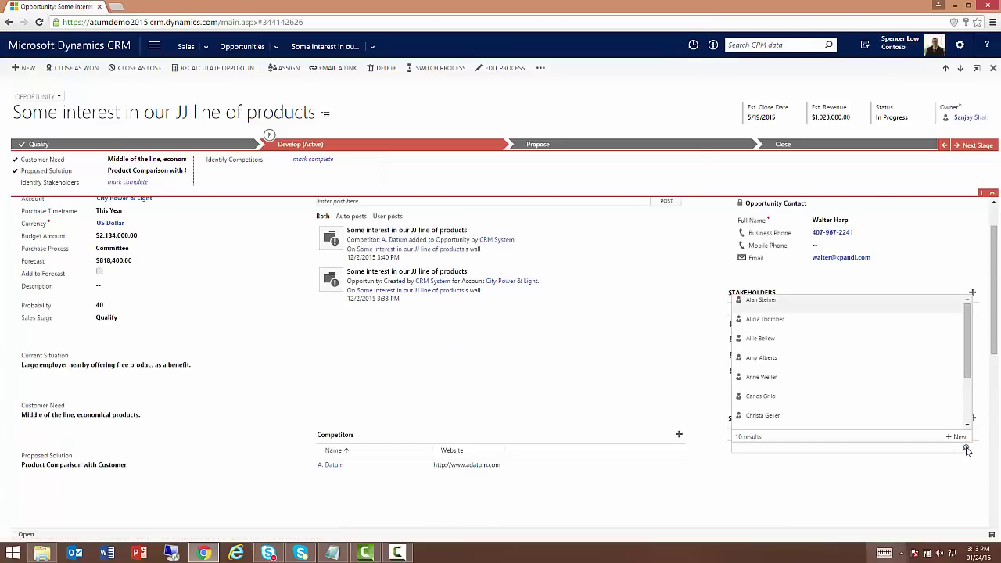
{"action": "left_click", "coordinate": [783, 364]}
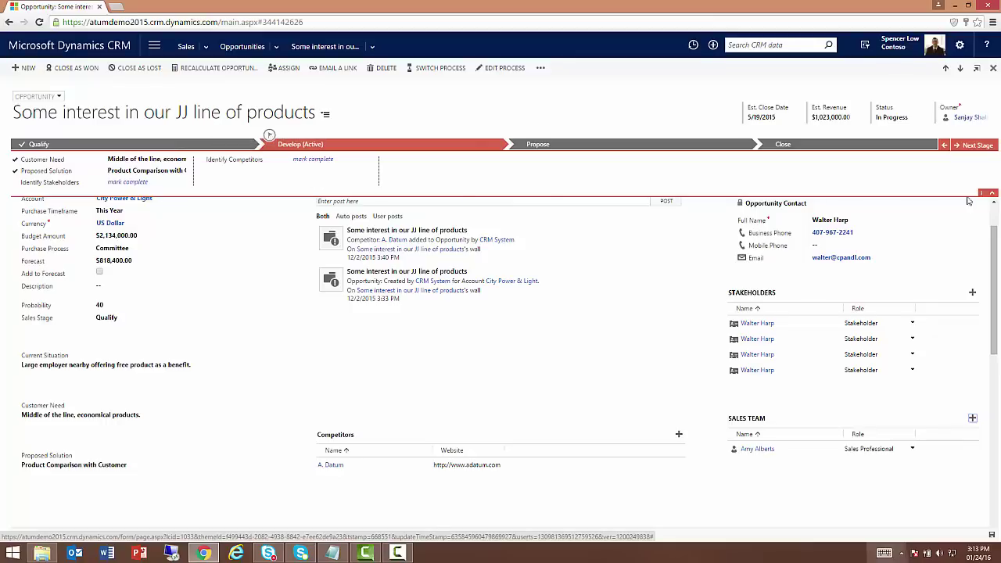
Mark Identify Stakeholders and Identify Competitors complete in the Develop stage and save the opportunity.
{"action": "left_click", "coordinate": [133, 181]}
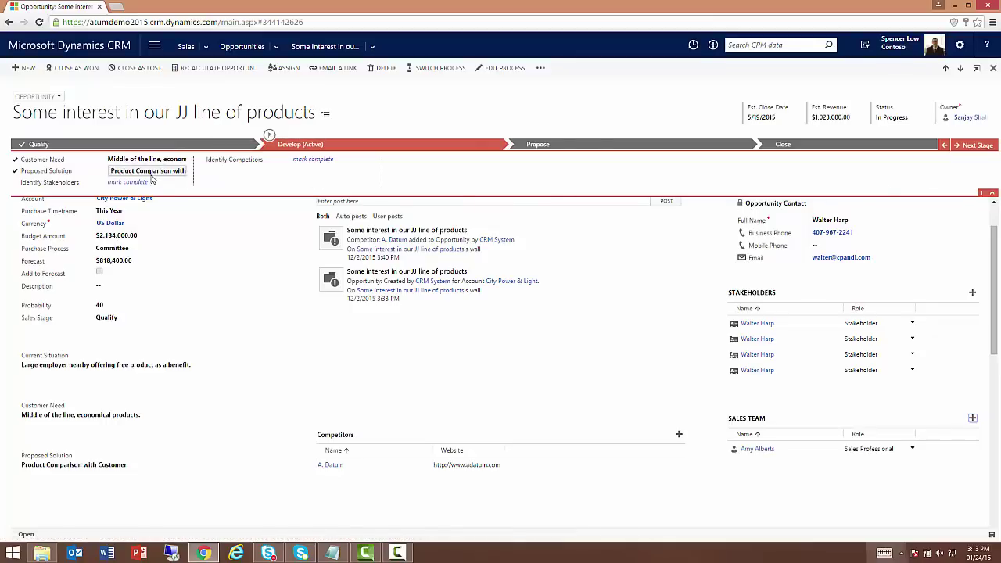
{"action": "left_click", "coordinate": [328, 160]}
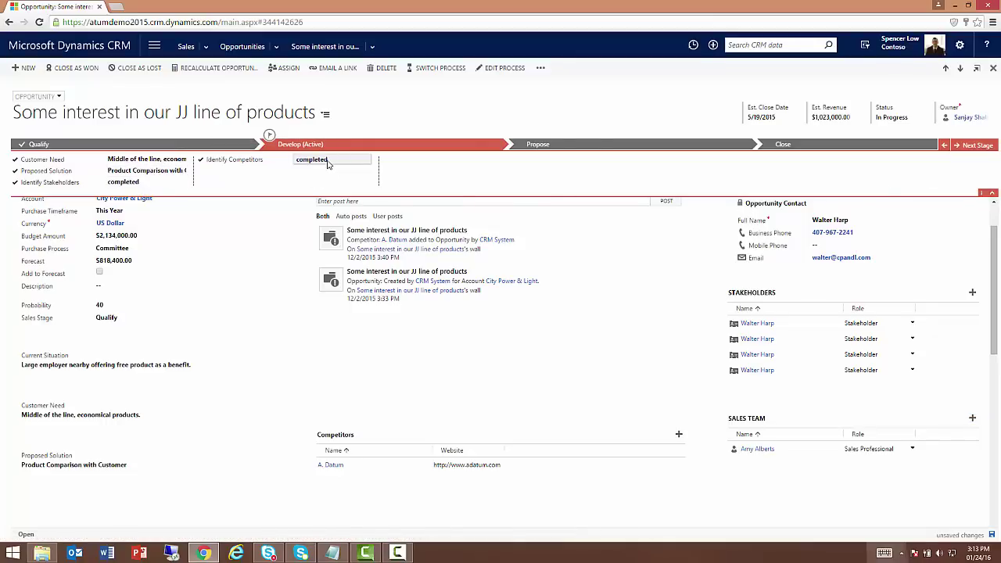
{"action": "key", "text": "ctrl+s"}
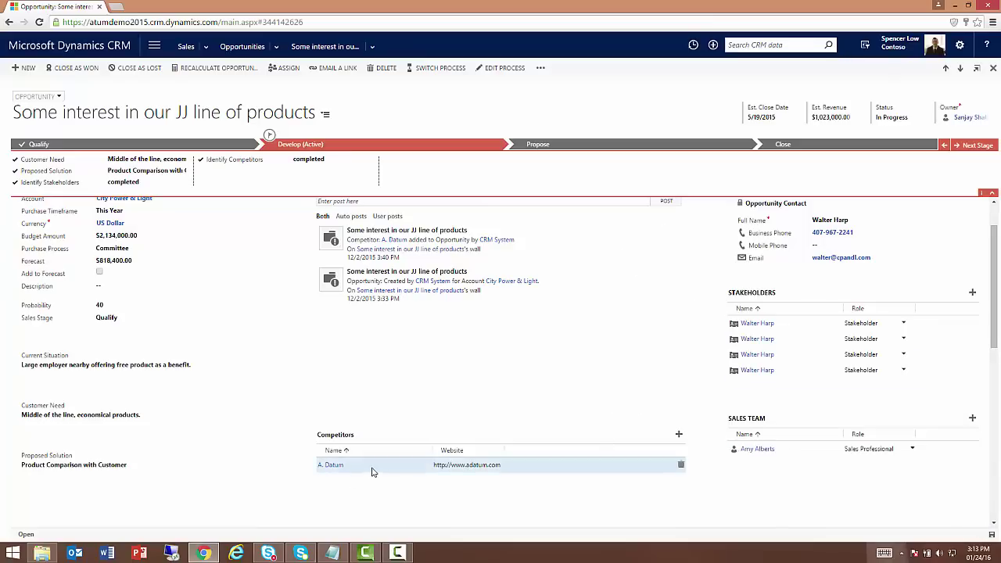
Open the competitor A. Datum and record its strength as "-Strong selling process" and its weakness as "-Expensive".
{"action": "left_click", "coordinate": [331, 465]}
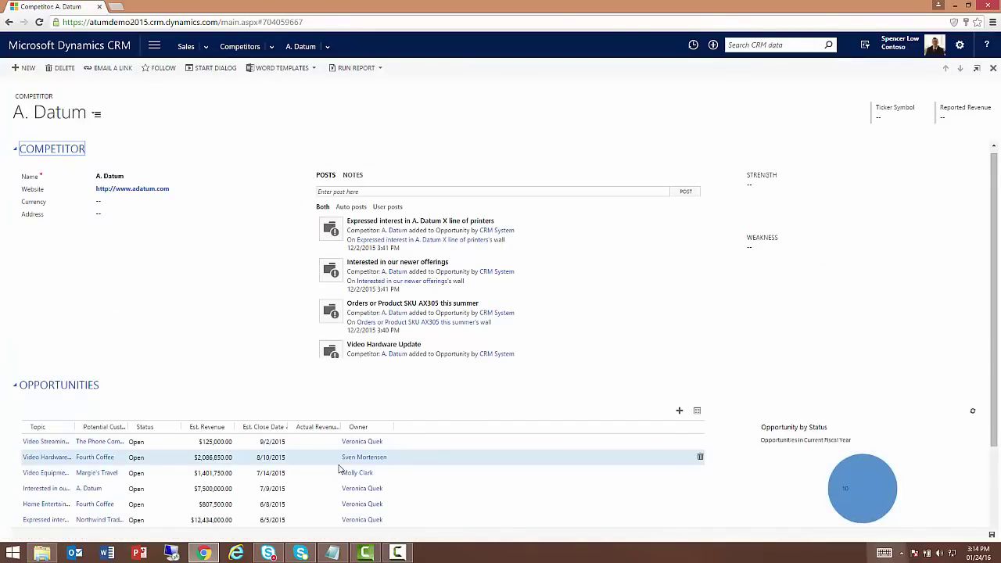
{"action": "left_click", "coordinate": [805, 195]}
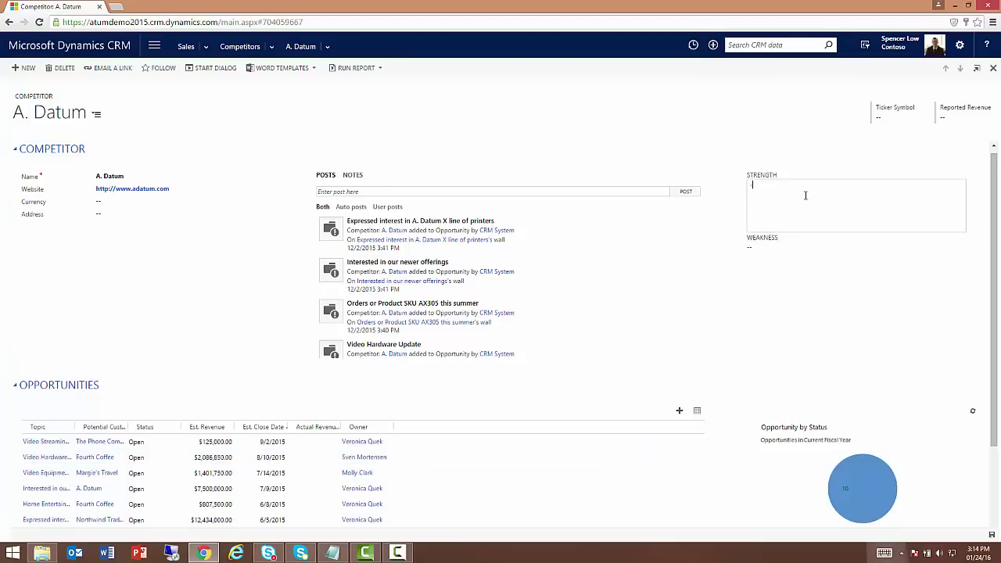
{"action": "type", "text": "-Strong selling process"}
{"action": "left_click", "coordinate": [812, 261]}
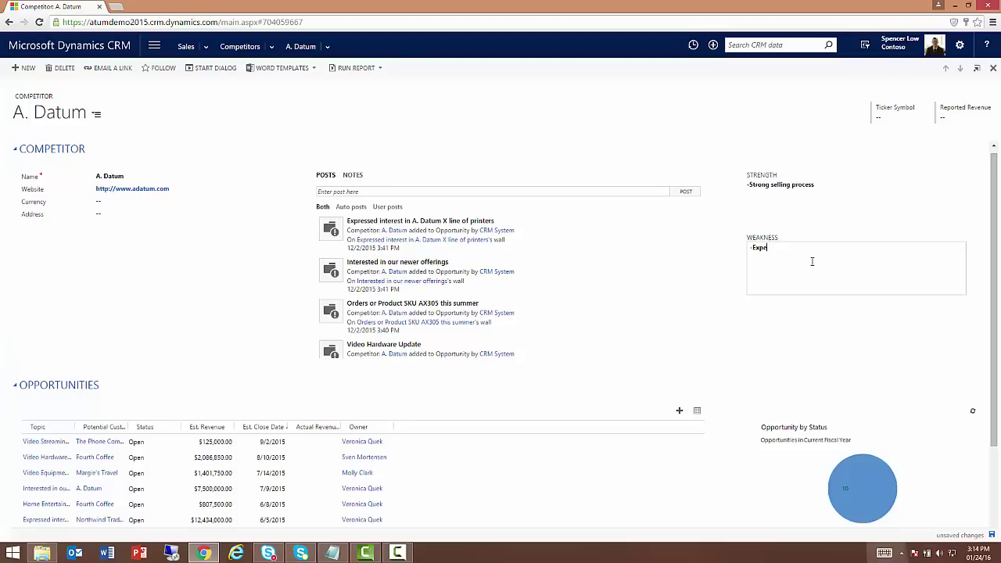
{"action": "left_click", "coordinate": [819, 321]}
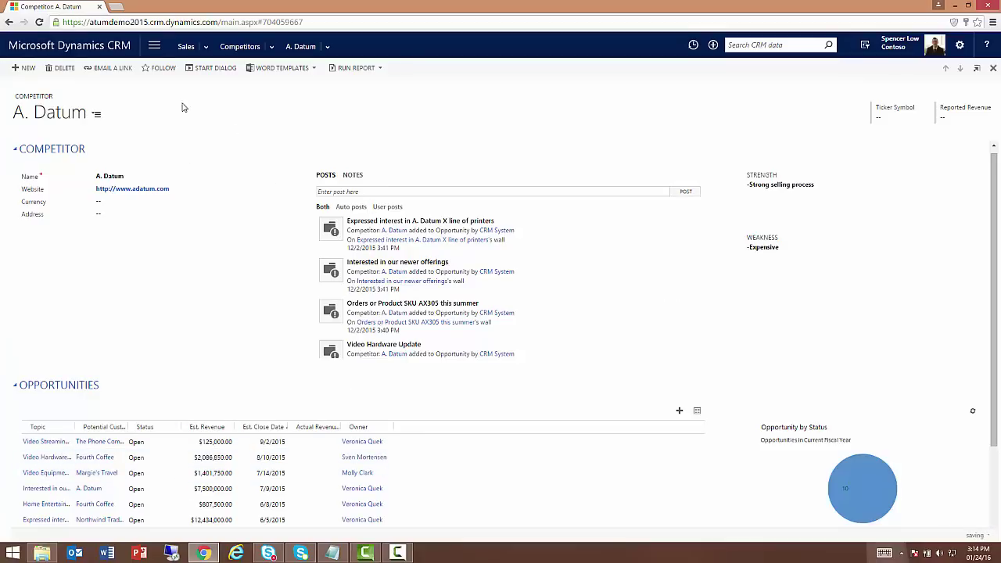
Return to the opportunity and advance it to the Propose stage.
{"action": "left_click", "coordinate": [10, 23]}
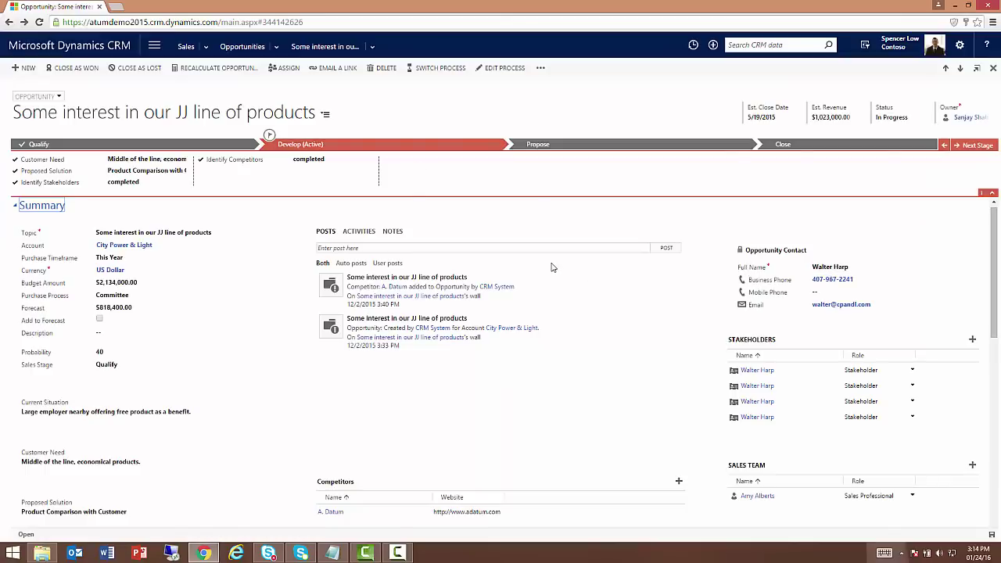
{"action": "left_click", "coordinate": [974, 146]}
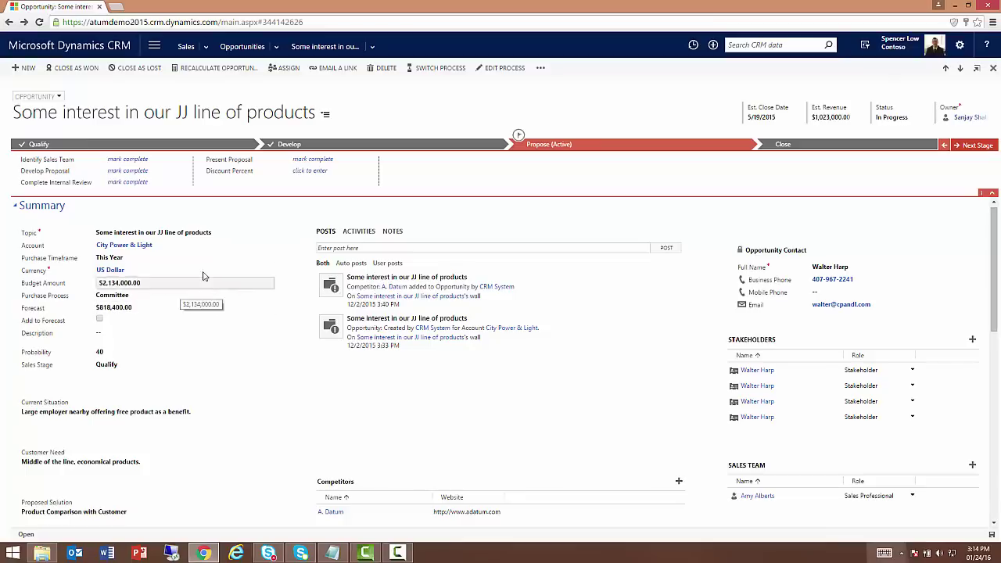
Review the opportunity's competitors and sales team, and look through its related-record options.
{"action": "scroll", "coordinate": [273, 336], "scroll_direction": "down", "scroll_amount": 2}
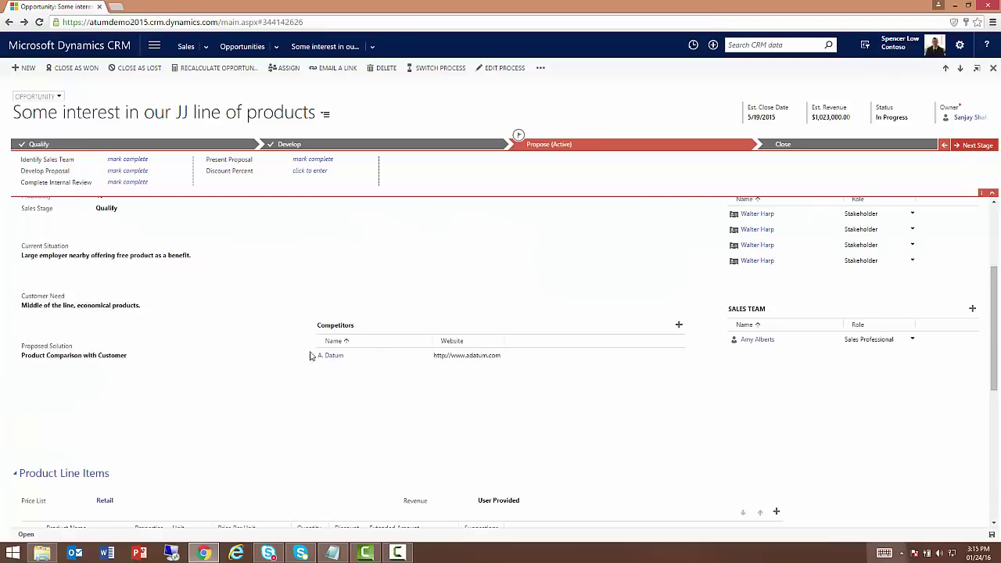
{"action": "scroll", "coordinate": [372, 354], "scroll_direction": "up", "scroll_amount": 2}
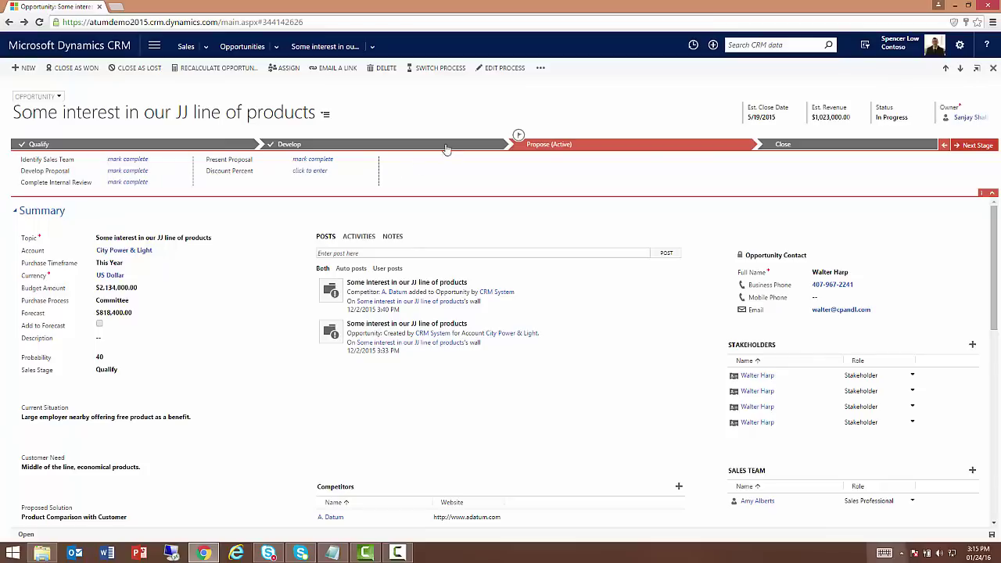
{"action": "left_click", "coordinate": [377, 46]}
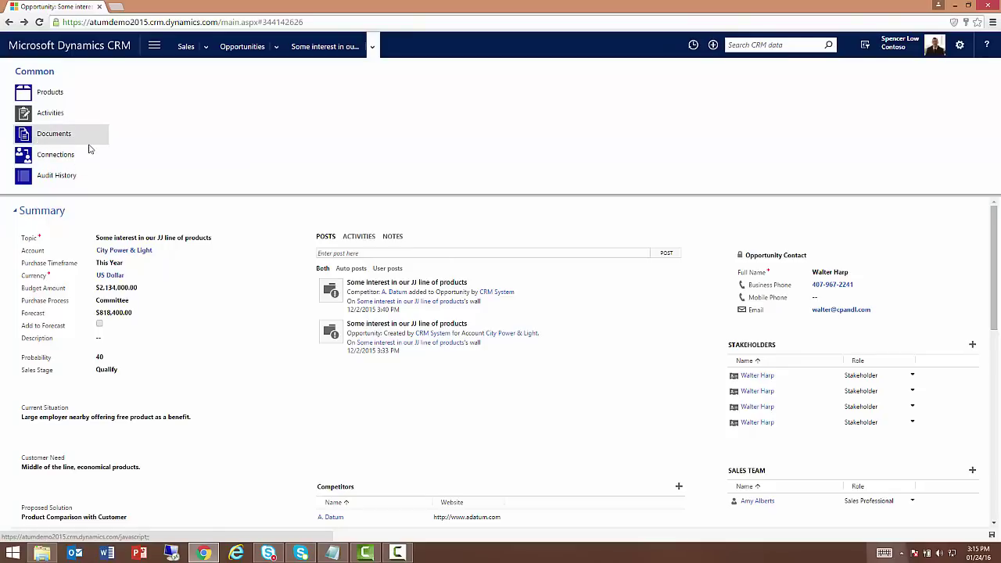
{"action": "left_click", "coordinate": [286, 290]}
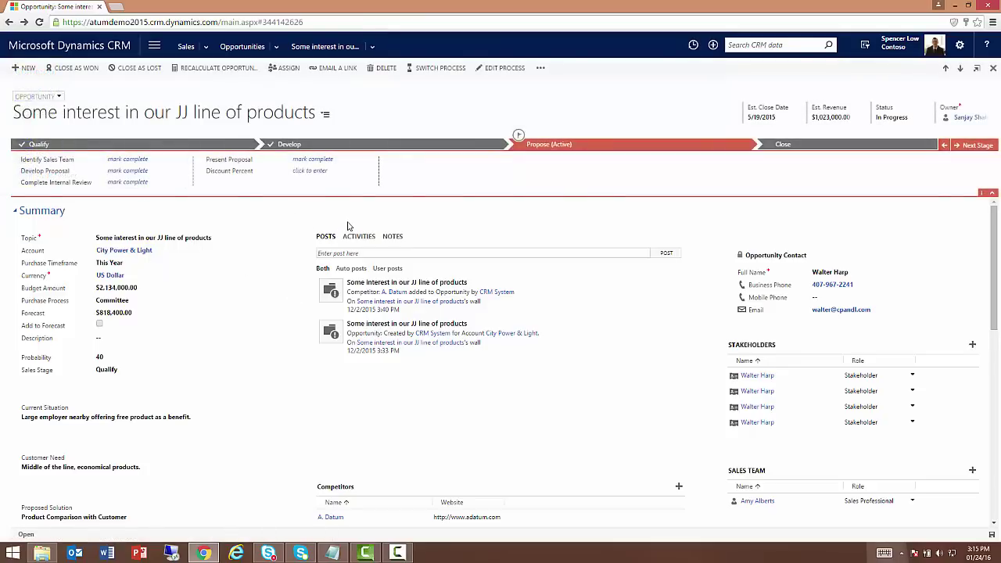
Examine the status reason and competitor fields for closing the opportunity as lost, and cancel the closing.
{"action": "left_click", "coordinate": [137, 68]}
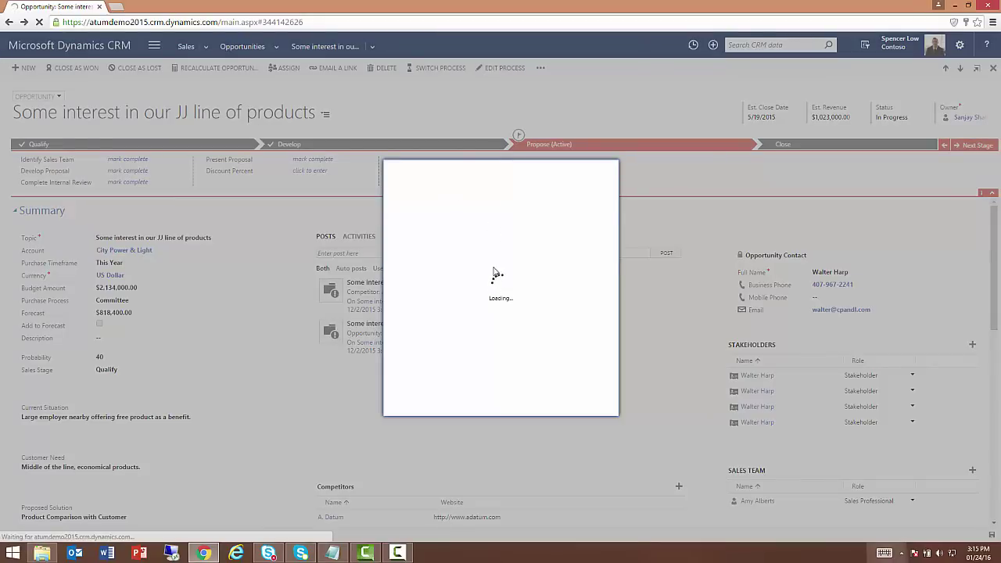
{"action": "left_click", "coordinate": [532, 227]}
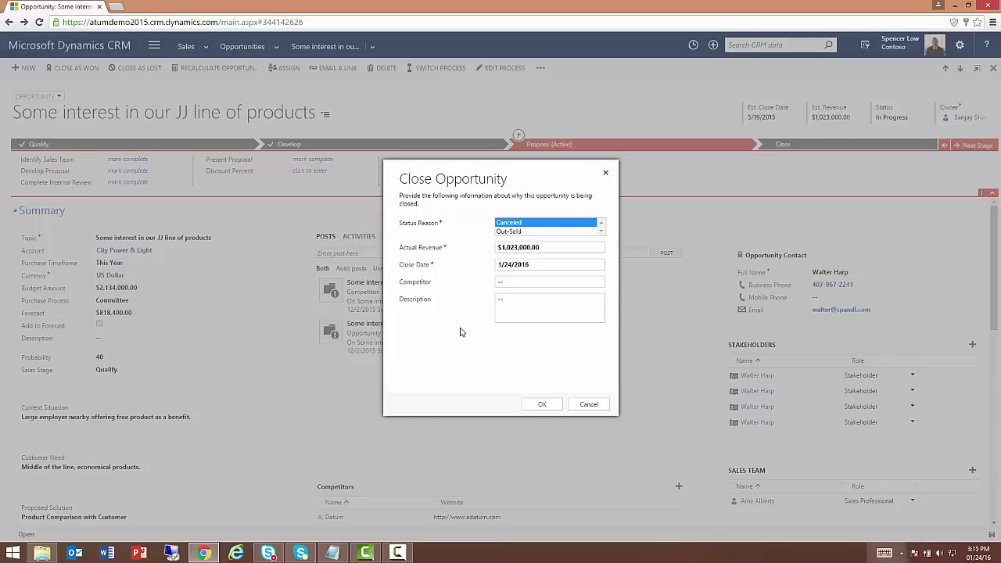
{"action": "left_click", "coordinate": [575, 283]}
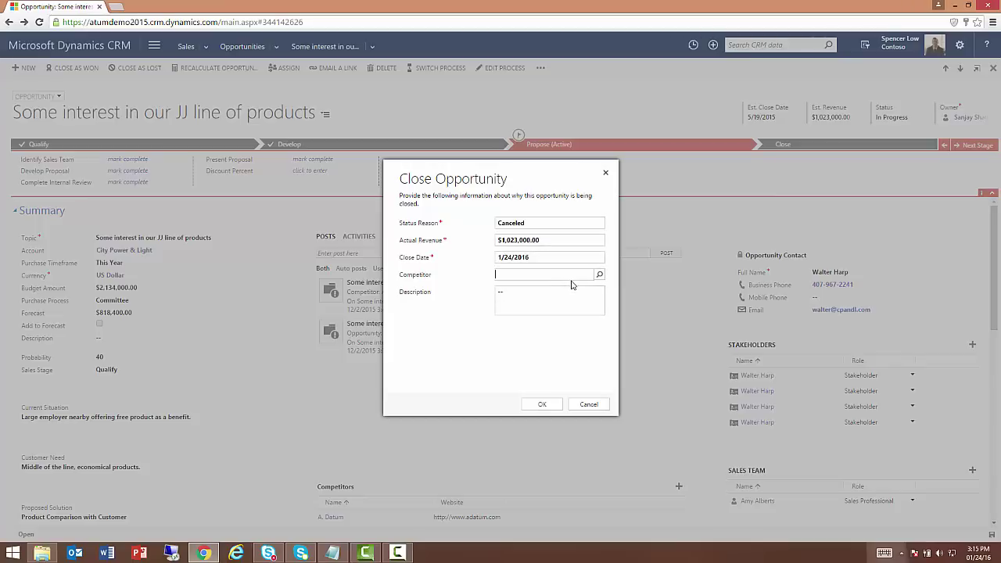
{"action": "left_click", "coordinate": [591, 404]}
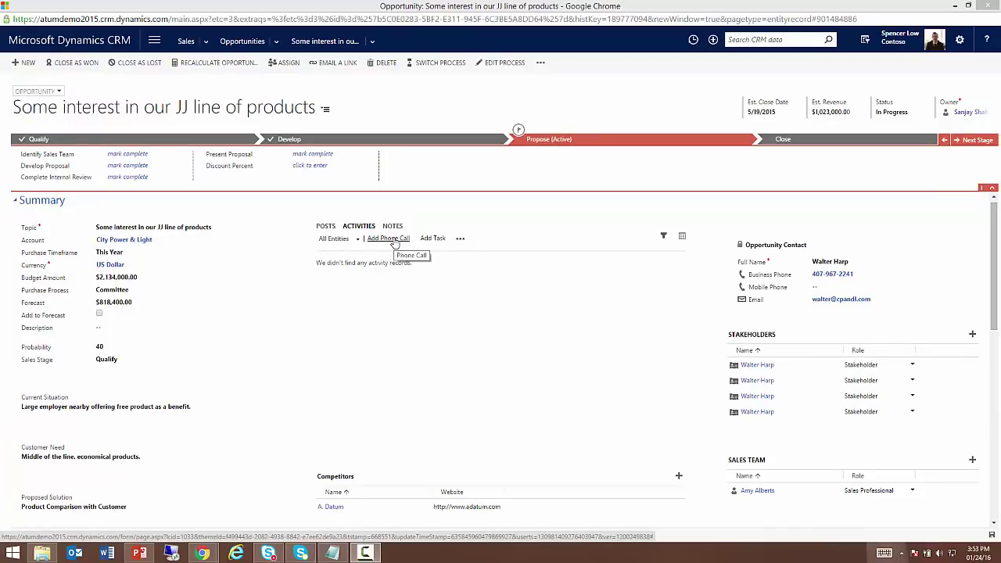
{"action": "left_click", "coordinate": [459, 239]}
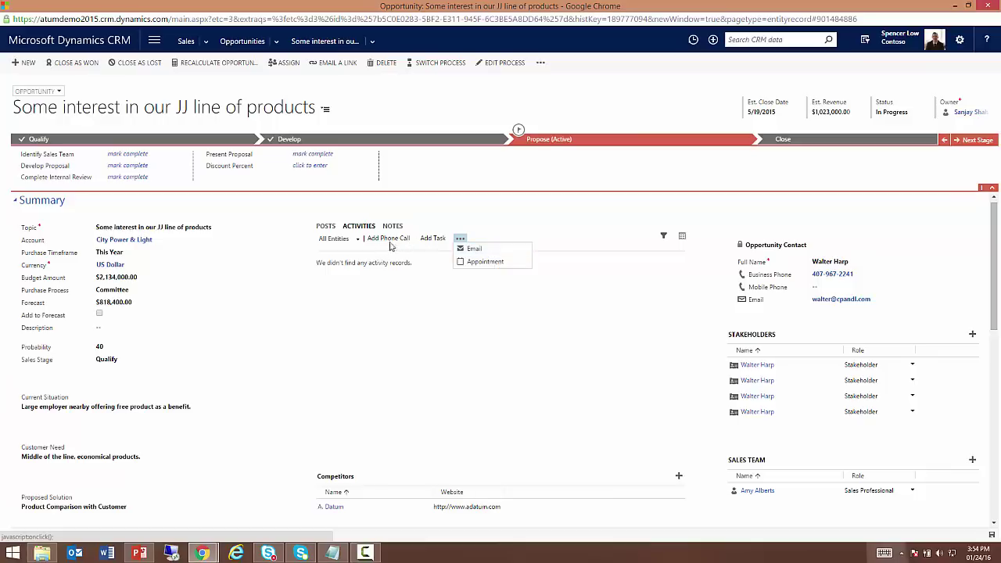
{"action": "left_click", "coordinate": [436, 359]}
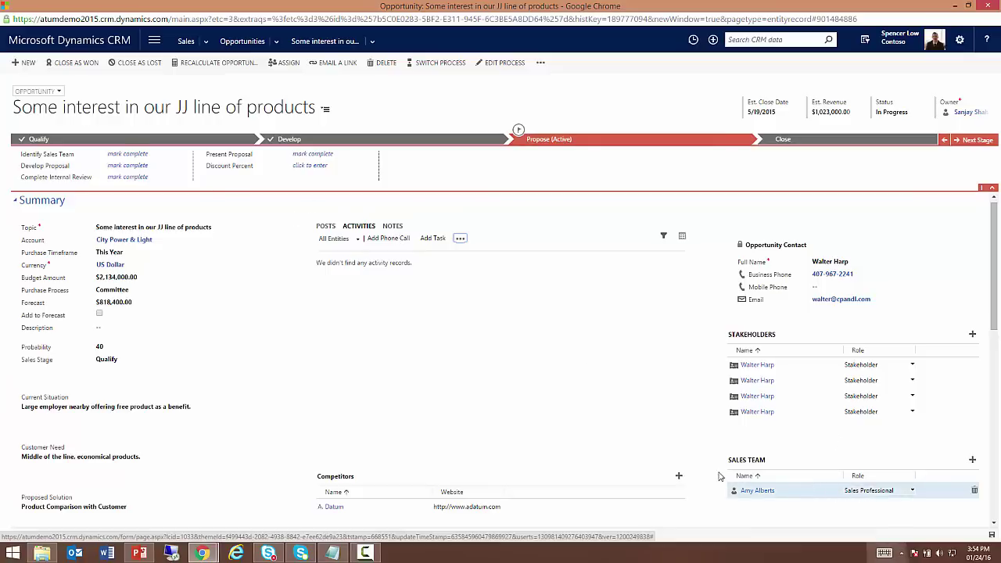
Mark Identify Sales Team, Develop Proposal and Complete Internal Review complete in the Propose stage.
{"action": "left_click", "coordinate": [155, 159]}
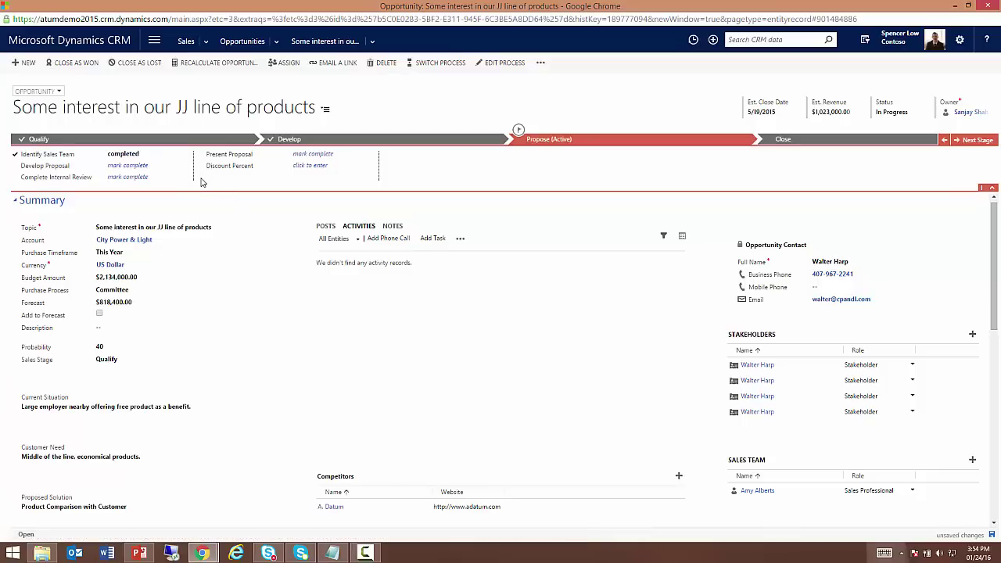
{"action": "left_click", "coordinate": [156, 170]}
{"action": "left_click", "coordinate": [159, 182]}
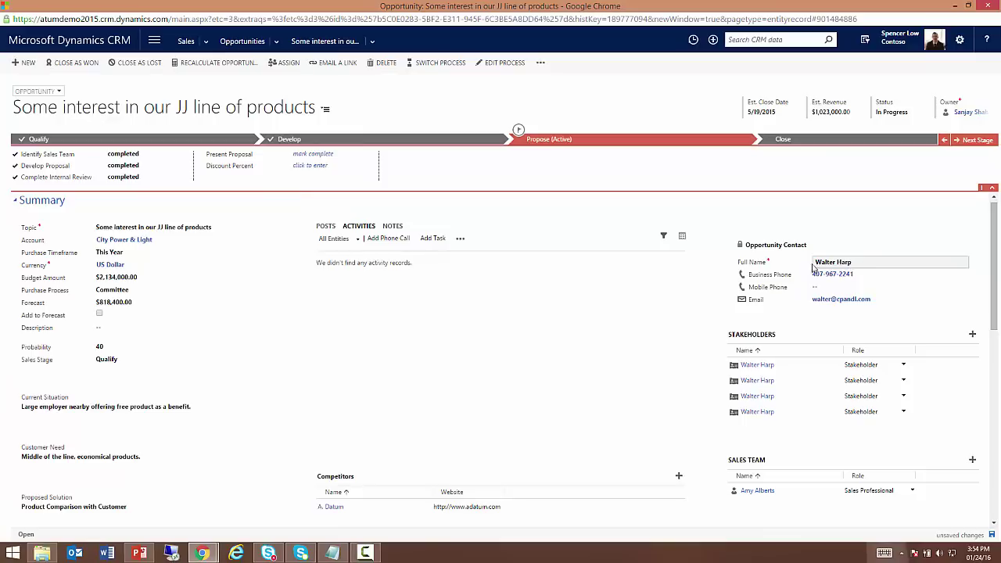
Start a new phone call activity for the opportunity's contact, with its description ready for entry.
{"action": "left_click", "coordinate": [397, 240]}
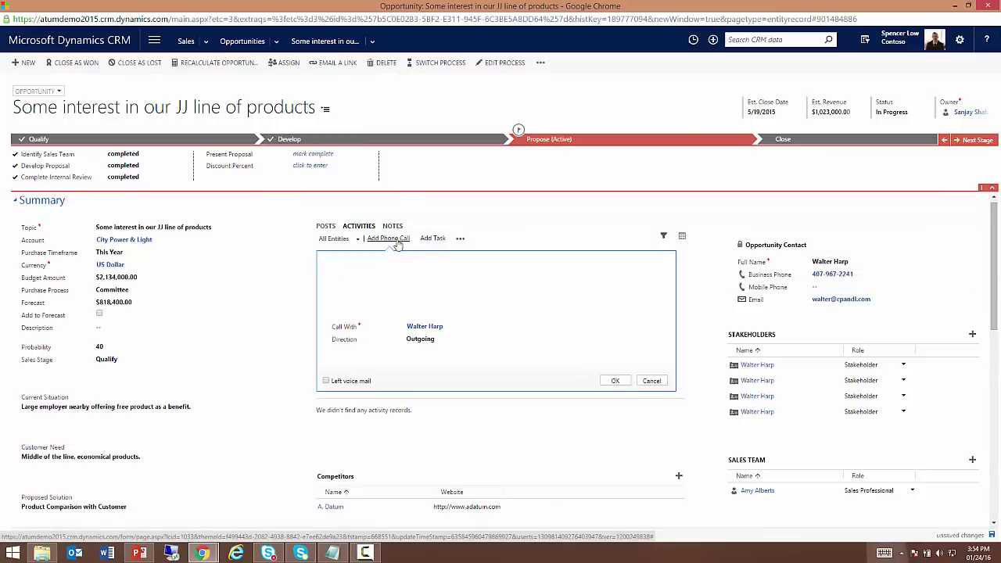
{"action": "left_click", "coordinate": [343, 301]}
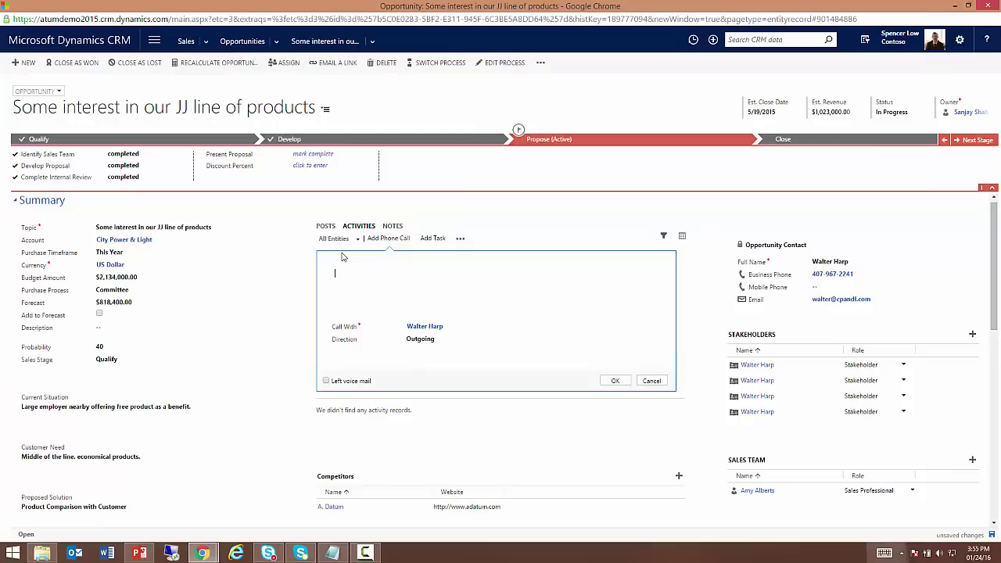
{"action": "left_click", "coordinate": [316, 161]}
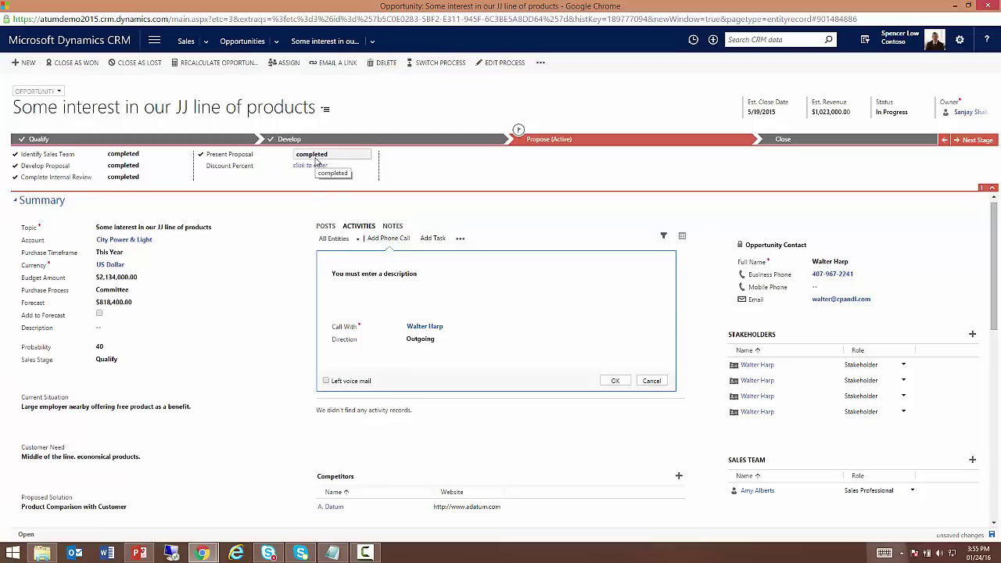
{"action": "left_click", "coordinate": [358, 278]}
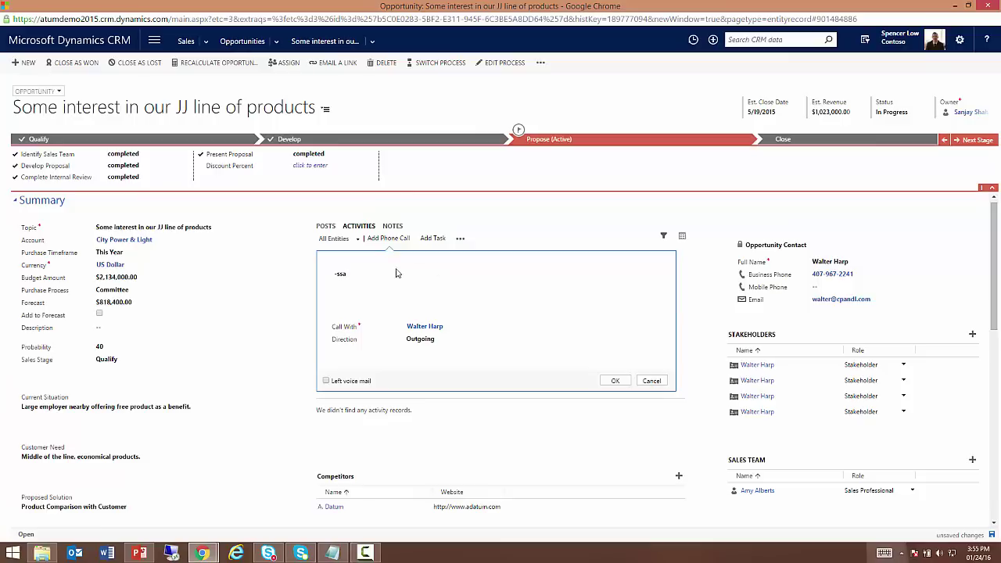
{"action": "left_click_drag", "start_coordinate": [395, 273], "coordinate": [284, 284]}
{"action": "key", "text": "BackSpace"}
{"action": "left_click", "coordinate": [307, 154]}
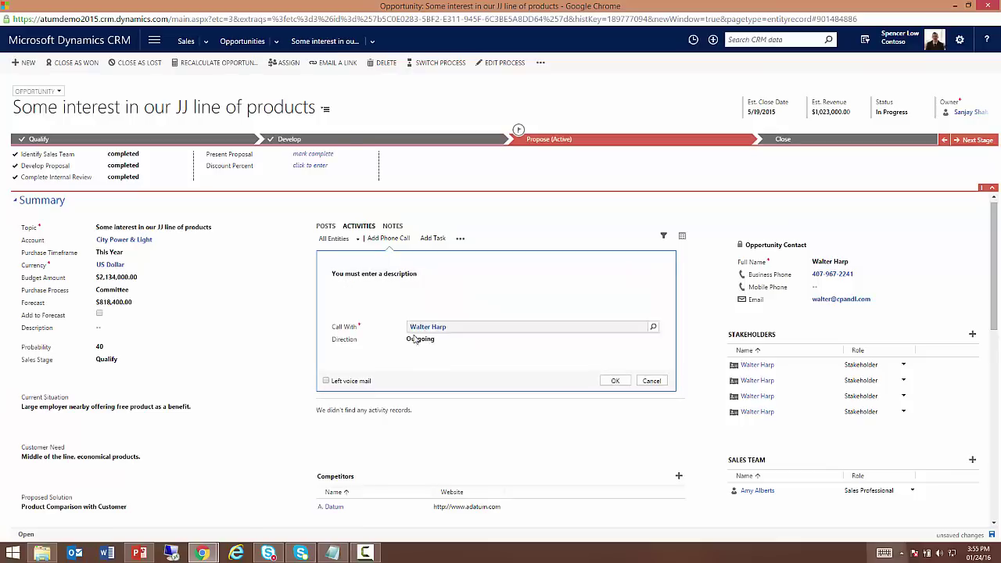
Flag the phone call as left voice mail, describe it as "Unable tor each" and save the activity.
{"action": "left_click", "coordinate": [326, 381]}
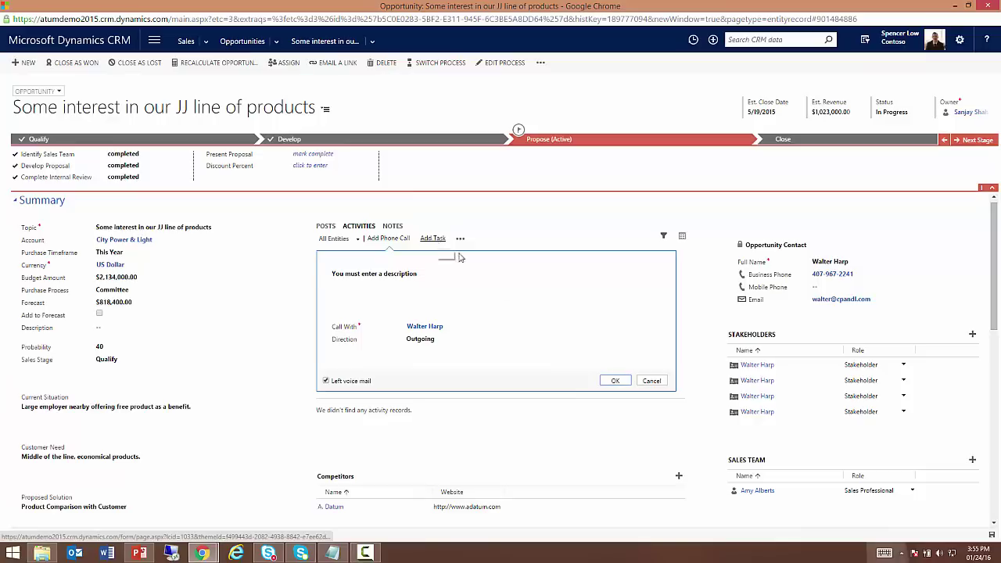
{"action": "left_click", "coordinate": [614, 381]}
{"action": "left_click", "coordinate": [436, 301]}
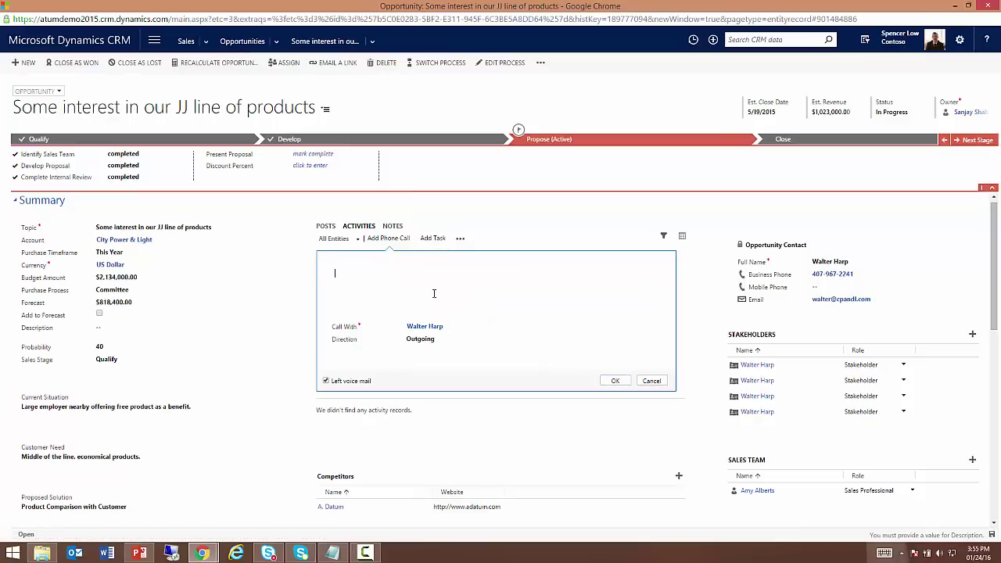
{"action": "type", "text": "Unable tor each"}
{"action": "left_click", "coordinate": [614, 380]}
Add a task to the opportunity with the subject "Follow up" and the due date 1/25/2016.
{"action": "left_click", "coordinate": [434, 240]}
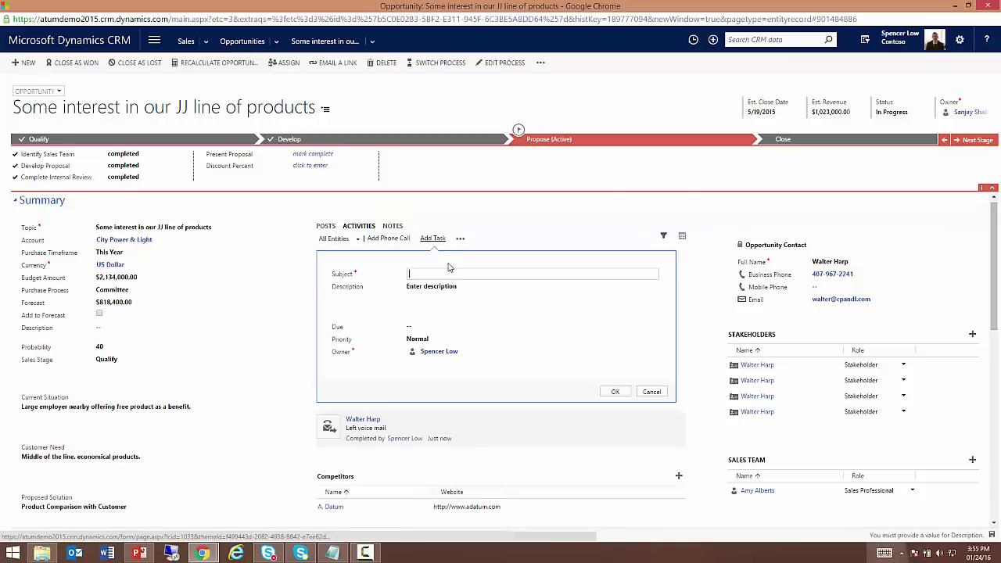
{"action": "type", "text": "Follow up"}
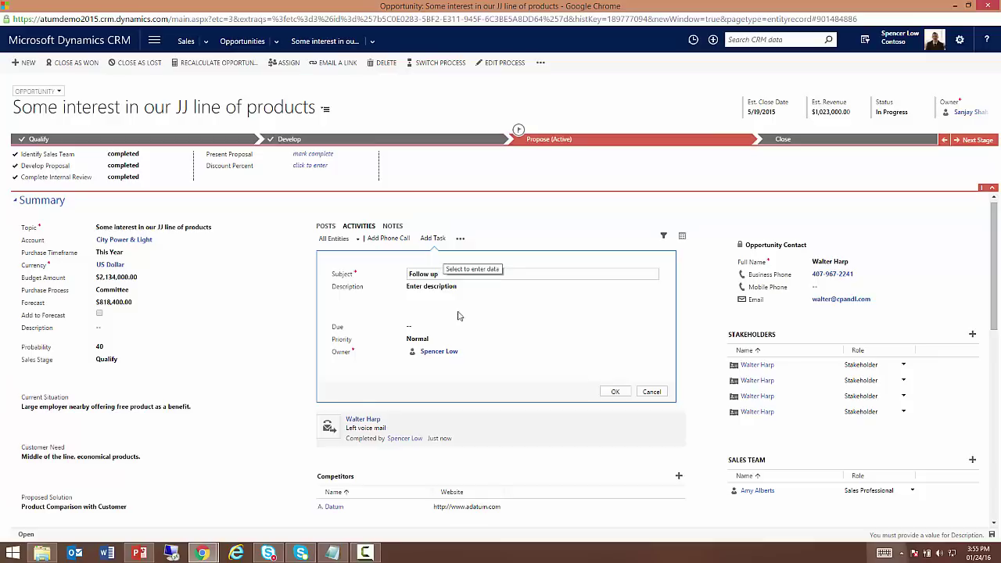
{"action": "left_click", "coordinate": [420, 328]}
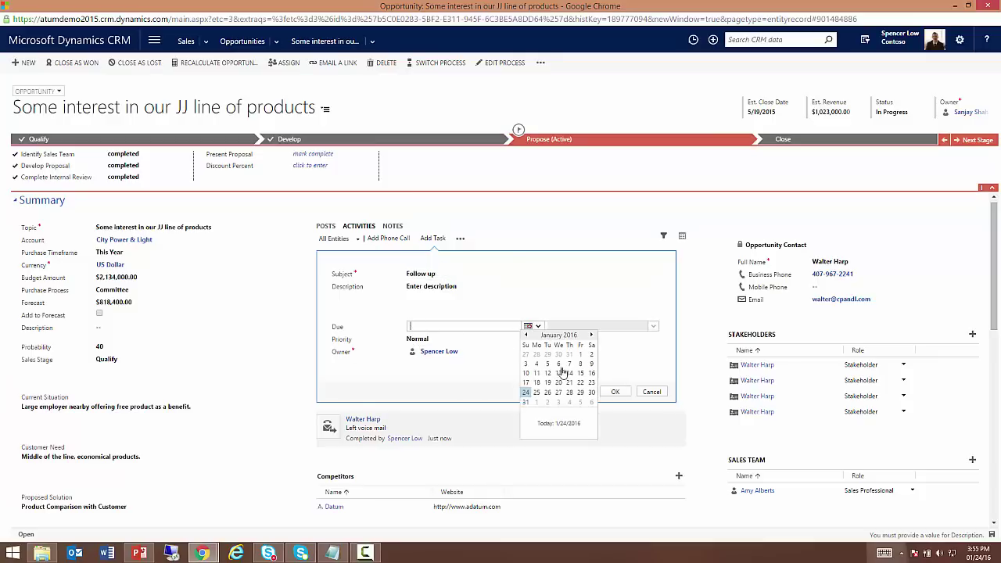
{"action": "left_click", "coordinate": [536, 392]}
{"action": "left_click", "coordinate": [615, 392]}
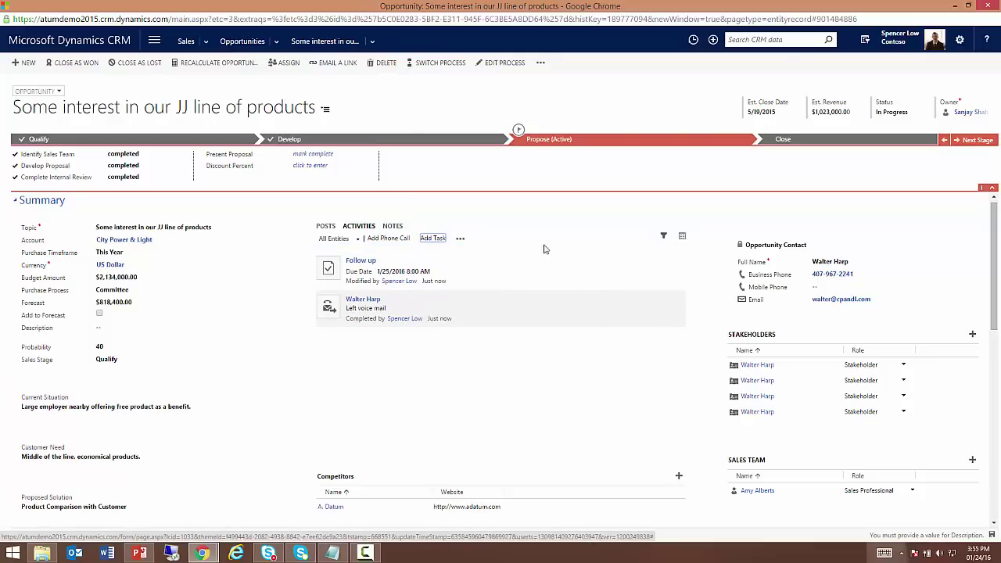
{"action": "left_click", "coordinate": [404, 241]}
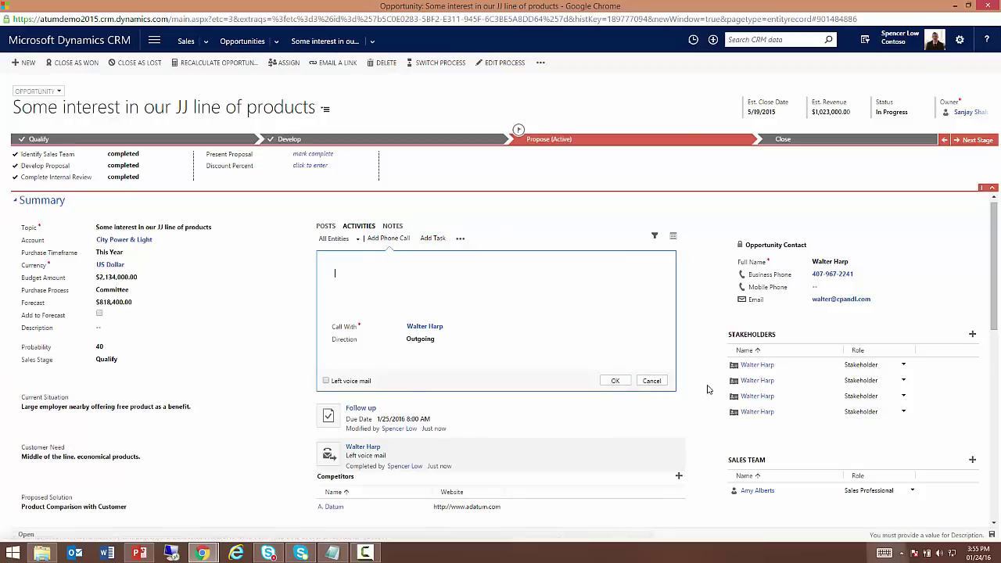
{"action": "left_click", "coordinate": [651, 380]}
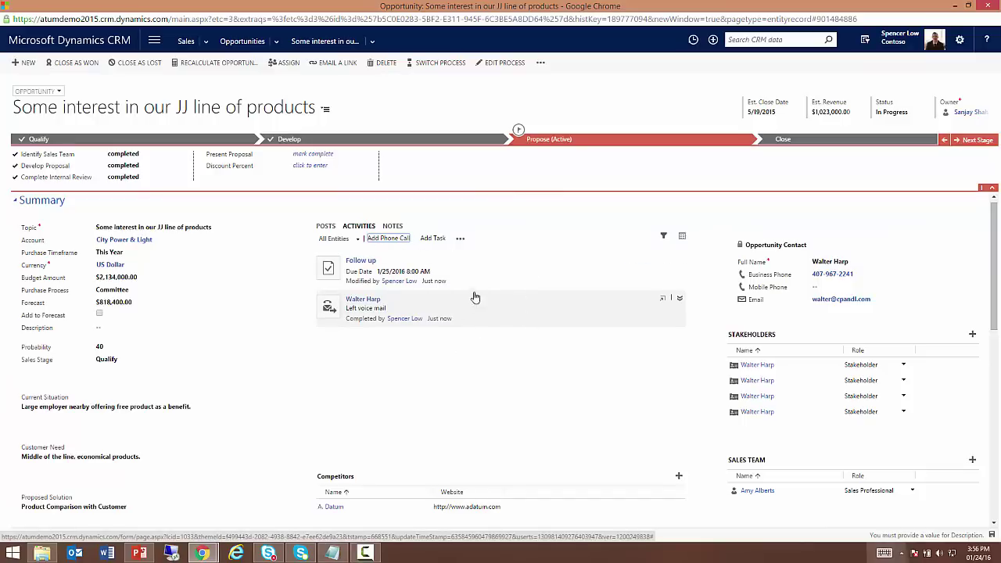
{"action": "left_click", "coordinate": [460, 239]}
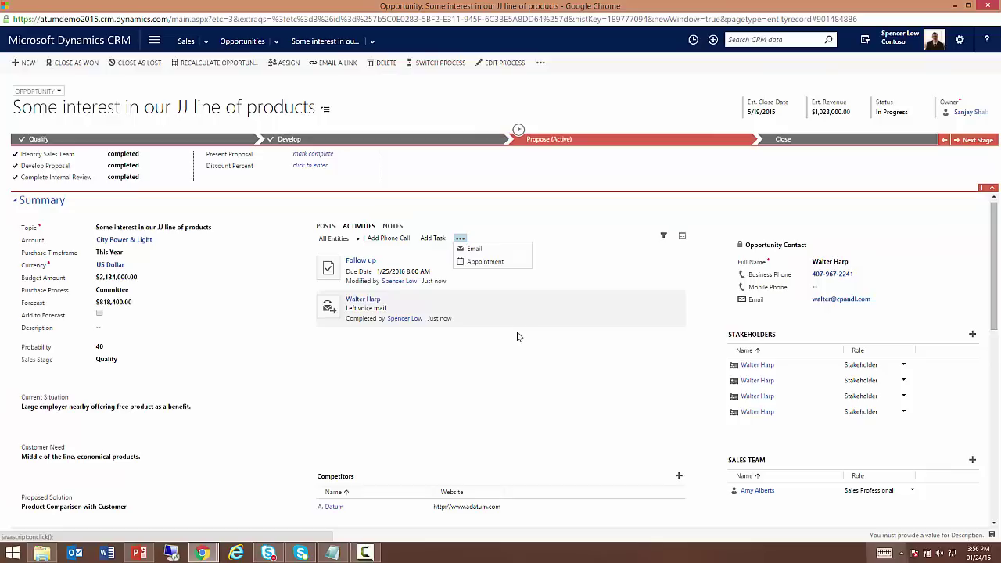
{"action": "left_click", "coordinate": [280, 337]}
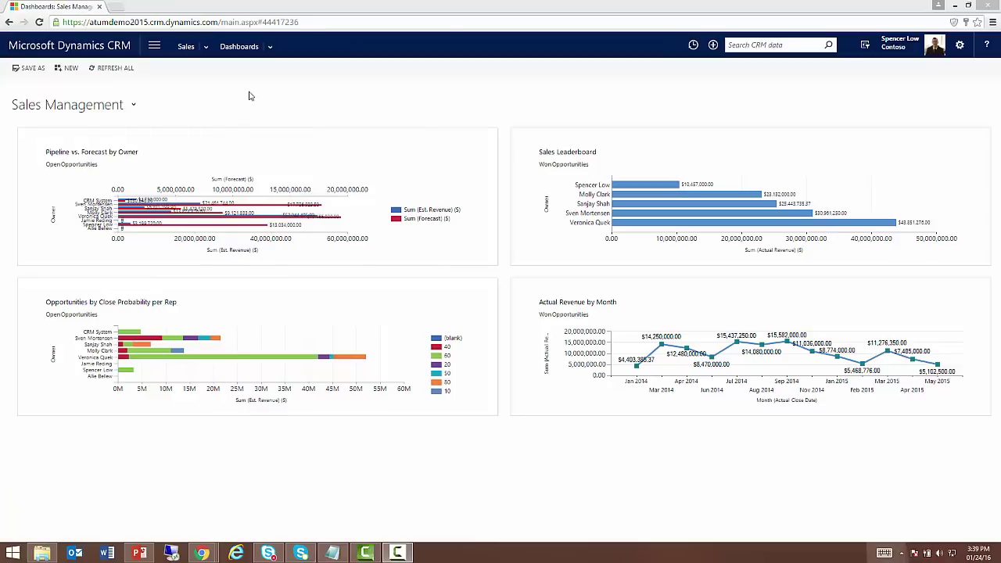
Run the Neglected Leads report from the leads list and maximize its report window.
{"action": "left_click", "coordinate": [206, 46]}
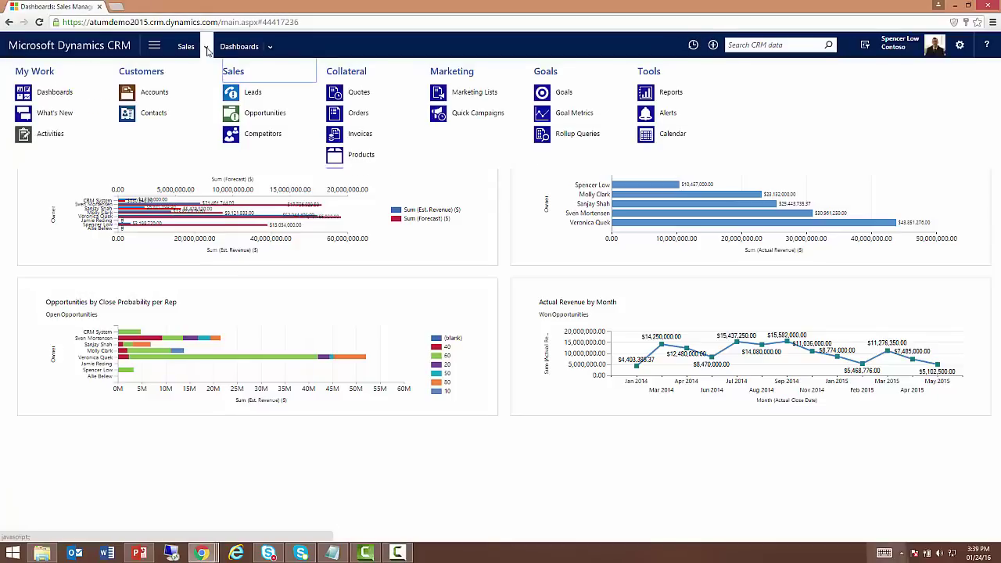
{"action": "left_click", "coordinate": [251, 92]}
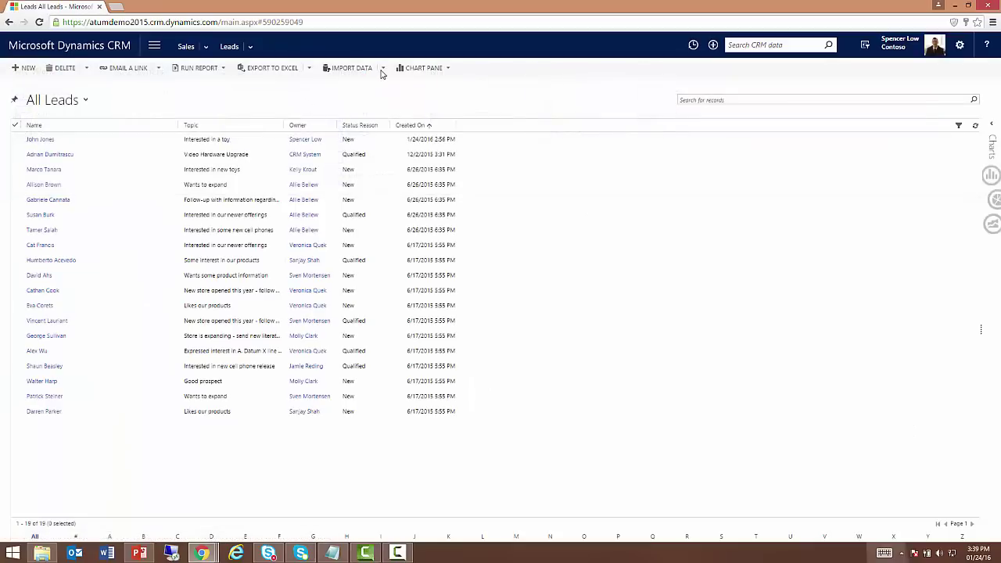
{"action": "left_click", "coordinate": [220, 72]}
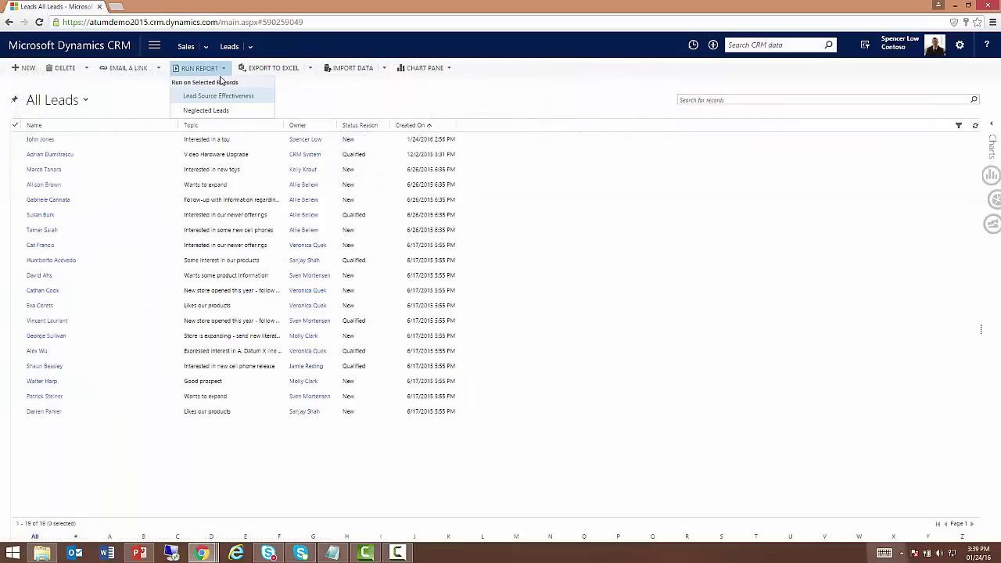
{"action": "left_click", "coordinate": [218, 110]}
{"action": "left_click", "coordinate": [536, 381]}
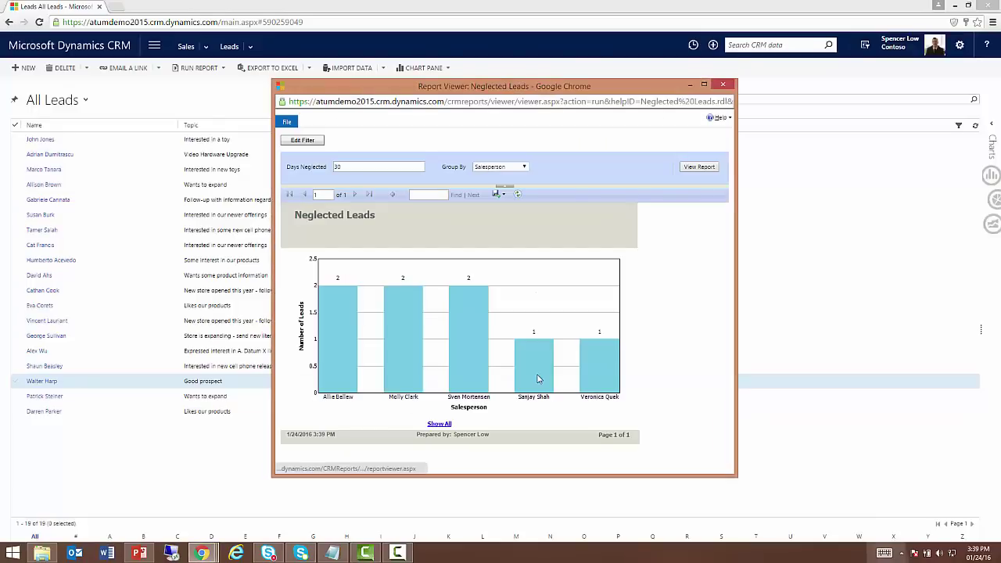
{"action": "double_click", "coordinate": [500, 89]}
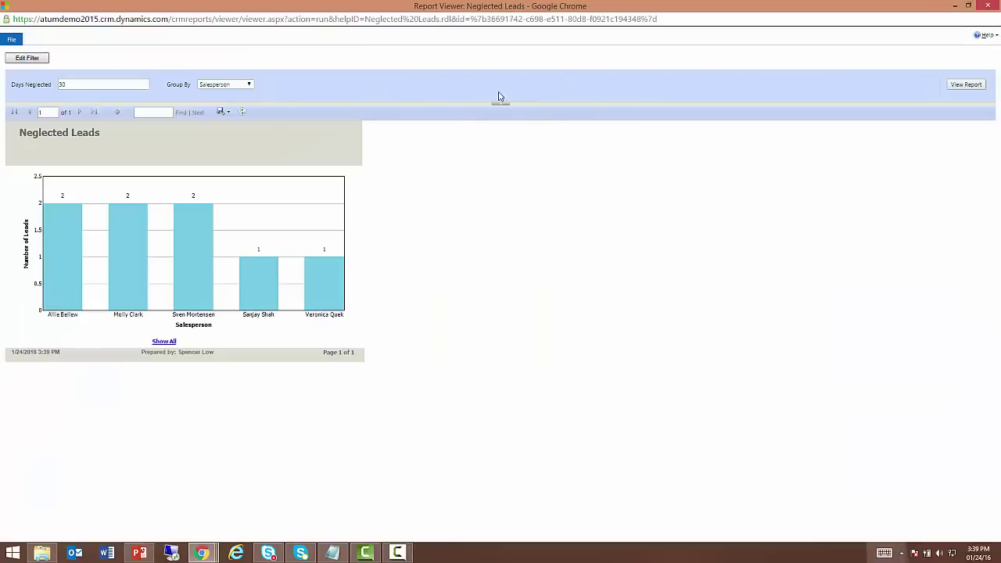
Set Days Neglected to 2 in the Neglected Leads report and regenerate it.
{"action": "double_click", "coordinate": [78, 84]}
{"action": "type", "text": "2"}
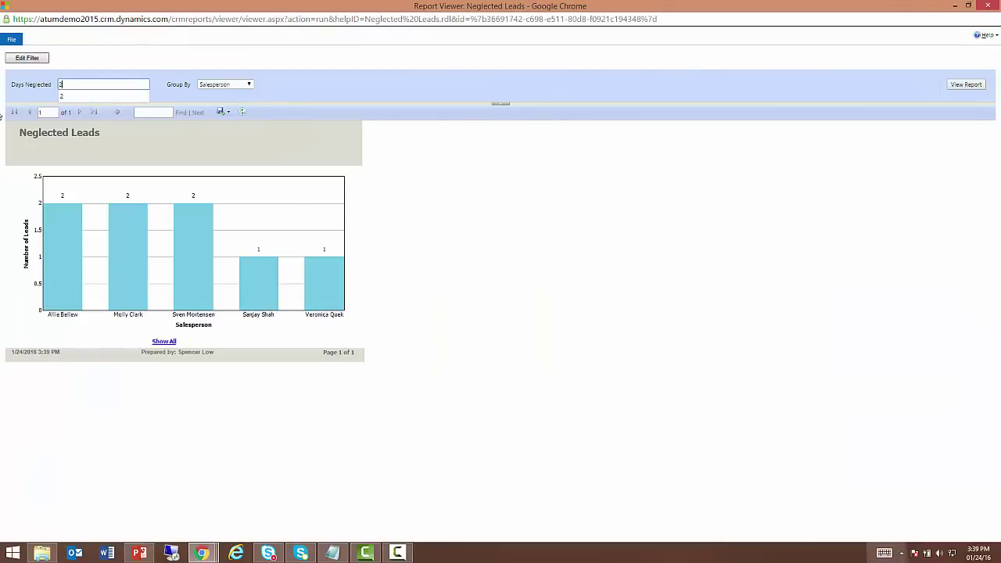
{"action": "double_click", "coordinate": [66, 84]}
{"action": "left_click", "coordinate": [966, 85]}
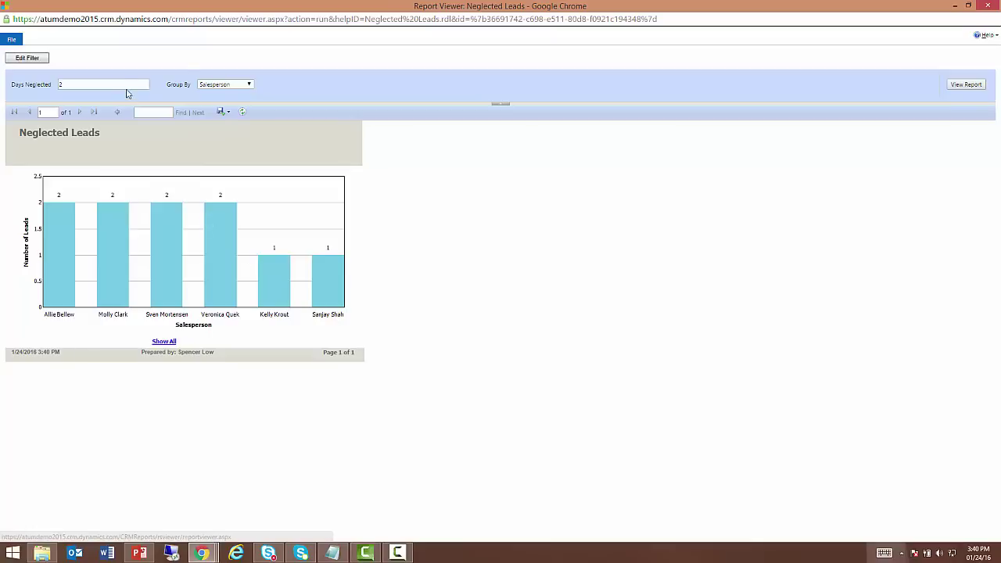
{"action": "double_click", "coordinate": [61, 85]}
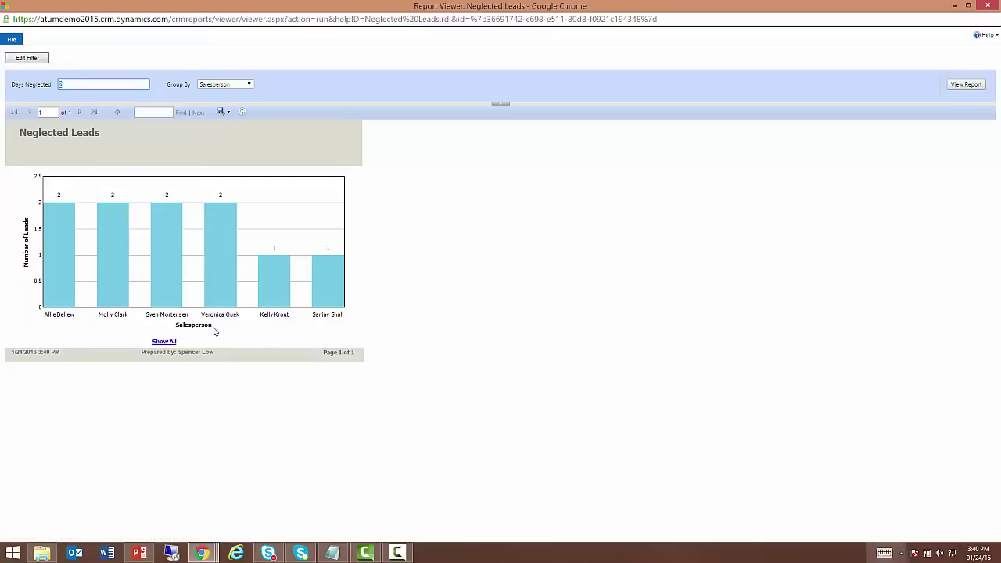
Drill into the second salesperson's neglected leads and open the lead whose source is Trade Show.
{"action": "left_click", "coordinate": [111, 286]}
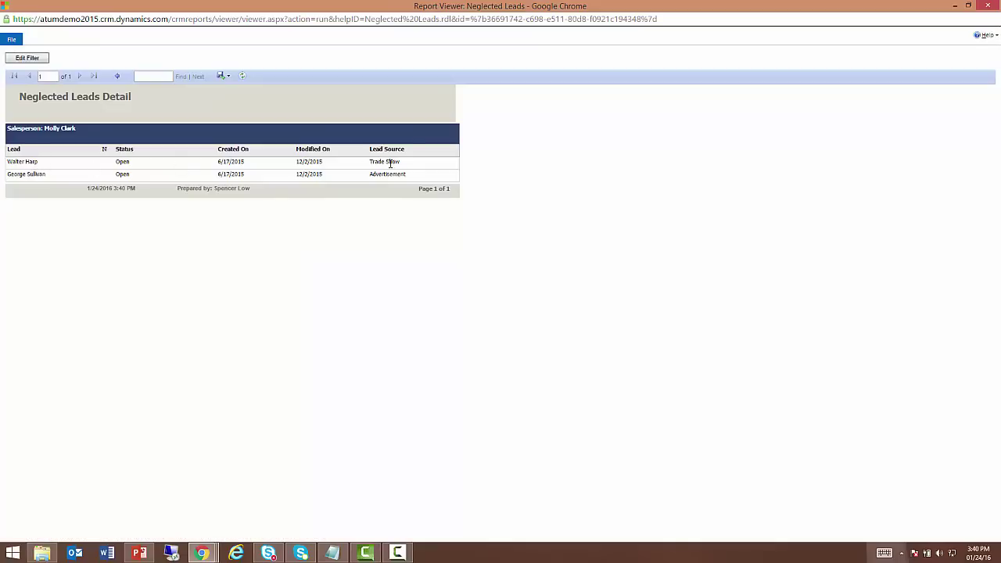
{"action": "left_click", "coordinate": [19, 165]}
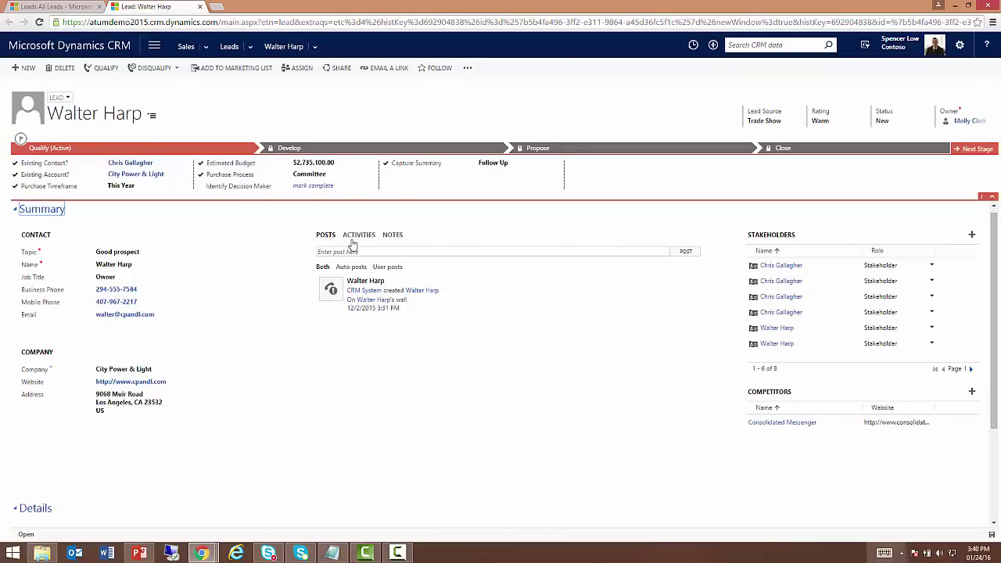
Post "Make sure you get back to him. ASAP." on the lead's wall.
{"action": "left_click", "coordinate": [362, 251]}
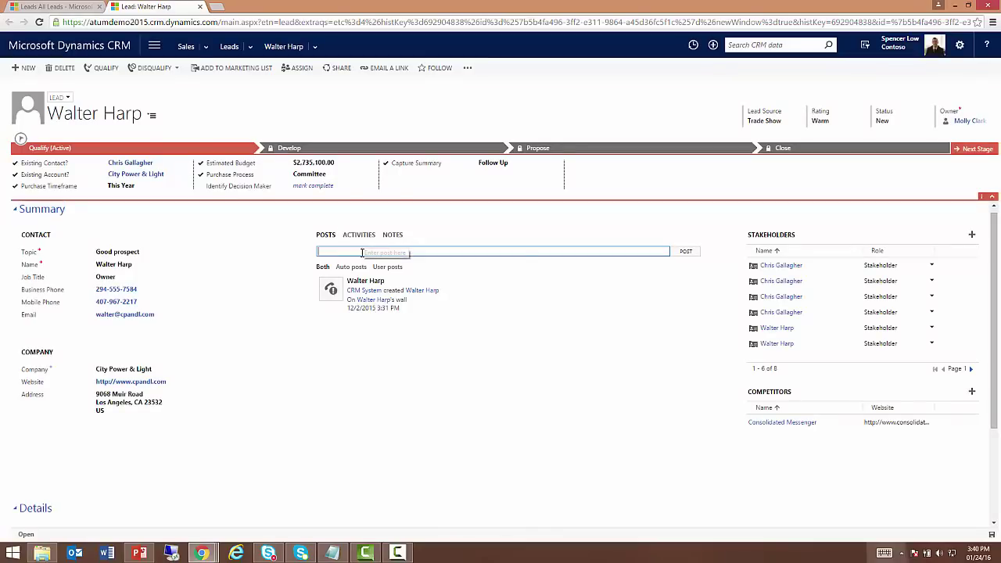
{"action": "type", "text": "Make sure you get"}
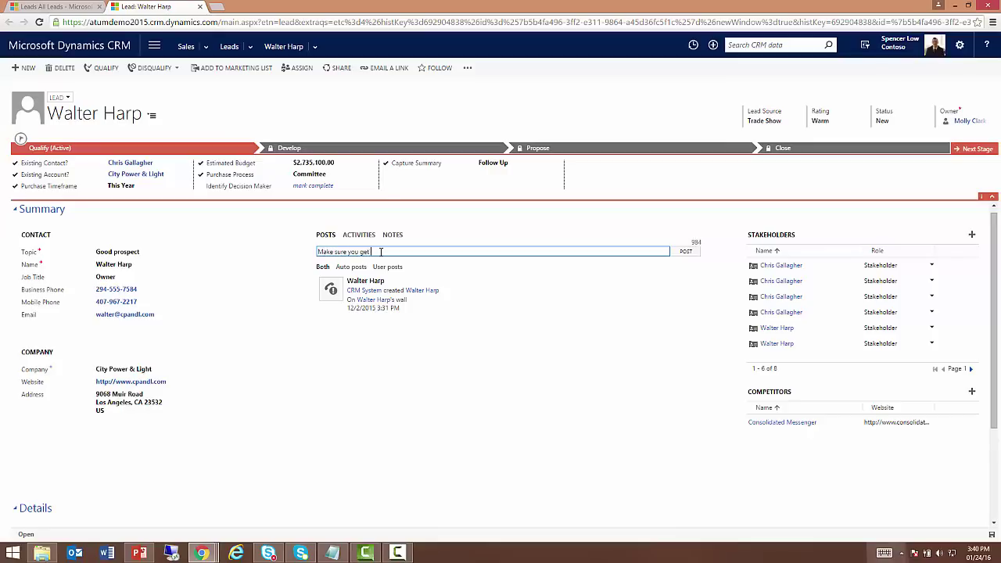
{"action": "type", "text": " back to him. ASAP."}
{"action": "key", "text": "Return"}
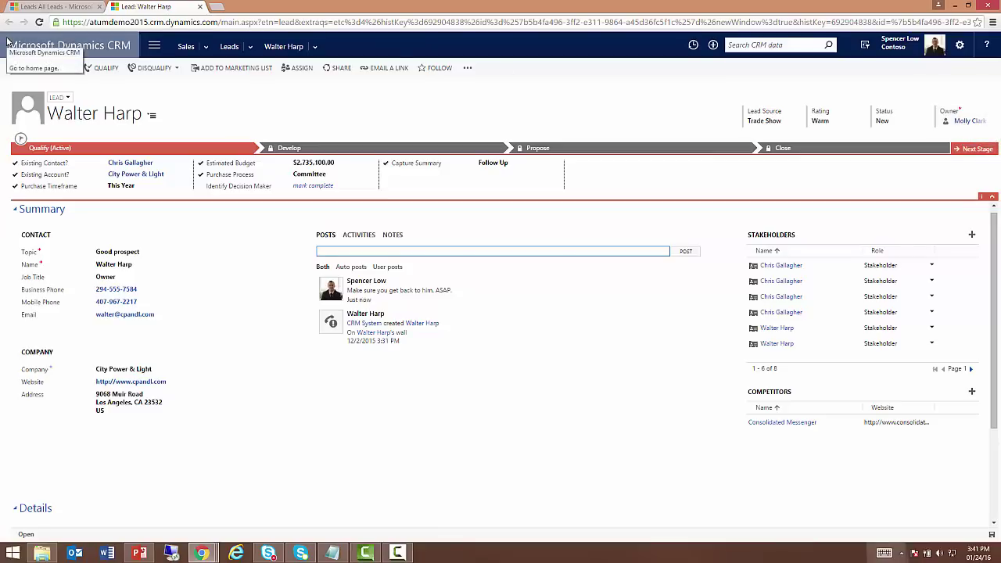
Return to the CRM home page and open the list of all activities in the Sales area.
{"action": "left_click", "coordinate": [91, 47]}
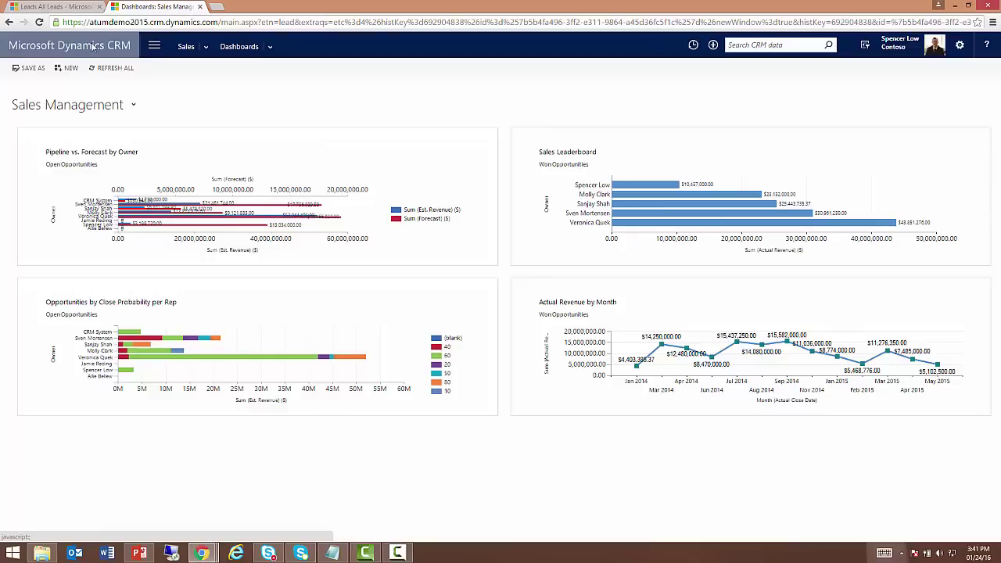
{"action": "left_click", "coordinate": [207, 48]}
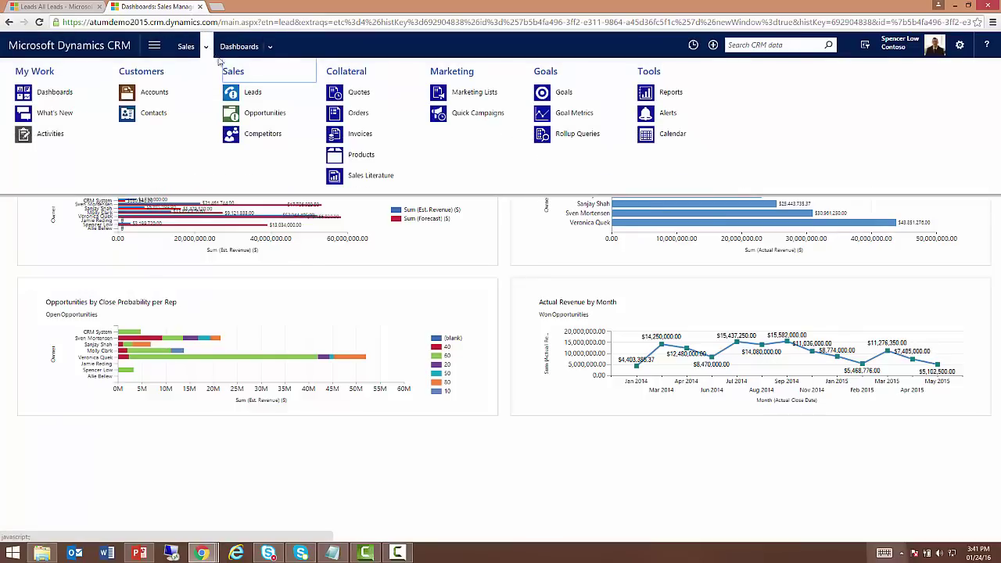
{"action": "left_click", "coordinate": [61, 138]}
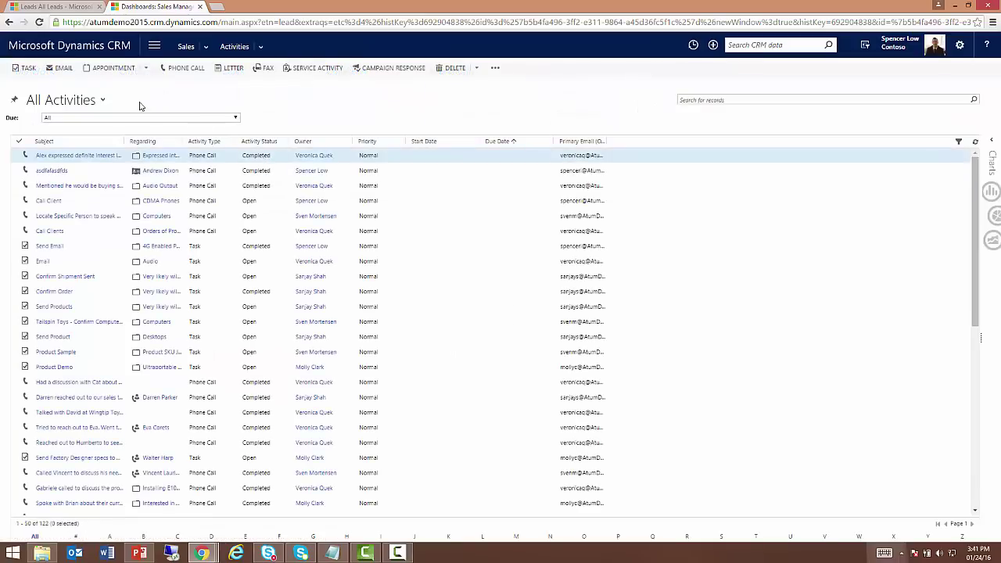
Run the Activities report for all records on all pages in the current view and maximize its window.
{"action": "left_click", "coordinate": [498, 71]}
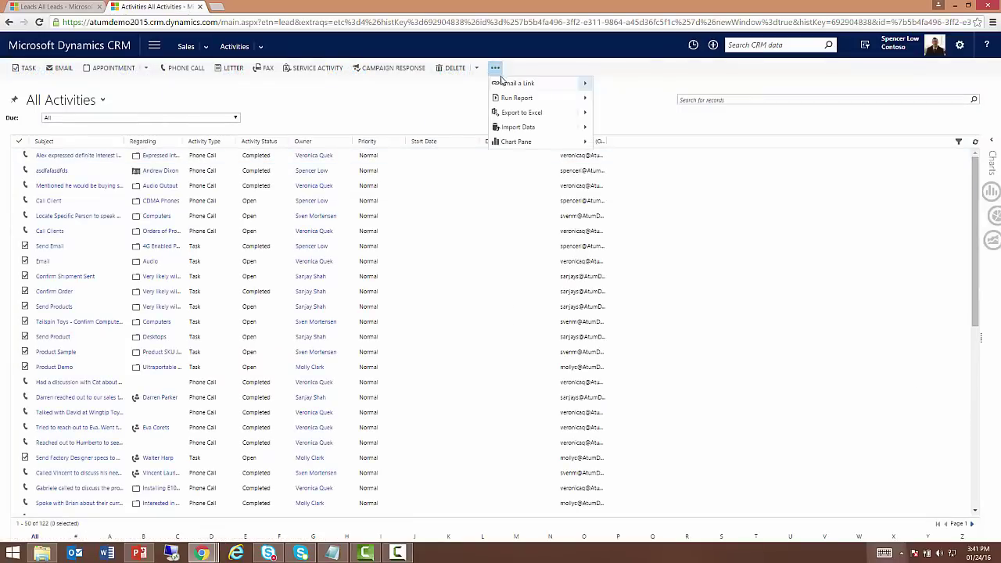
{"action": "mouse_move", "coordinate": [513, 96]}
{"action": "left_click", "coordinate": [620, 111]}
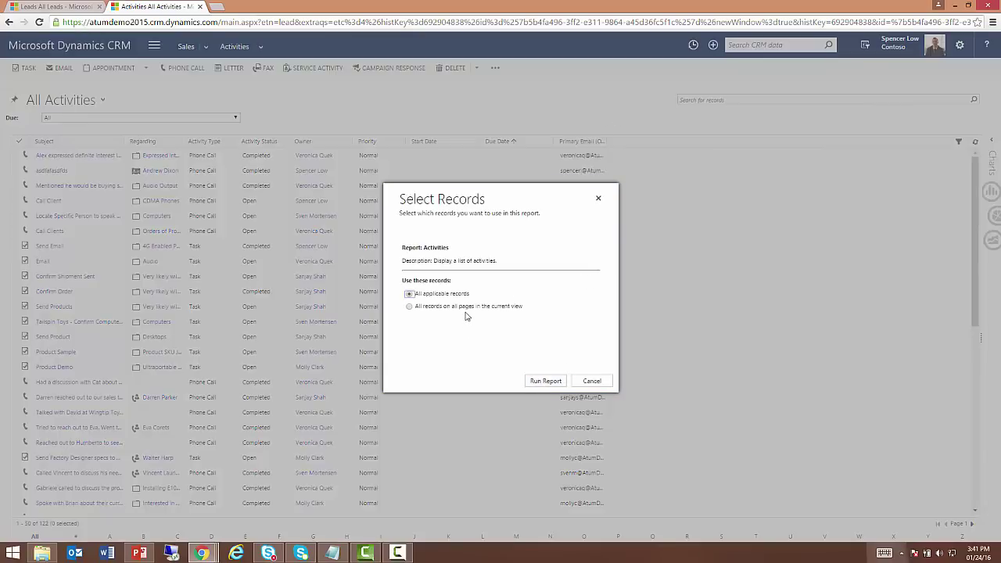
{"action": "left_click", "coordinate": [464, 307]}
{"action": "left_click", "coordinate": [550, 383]}
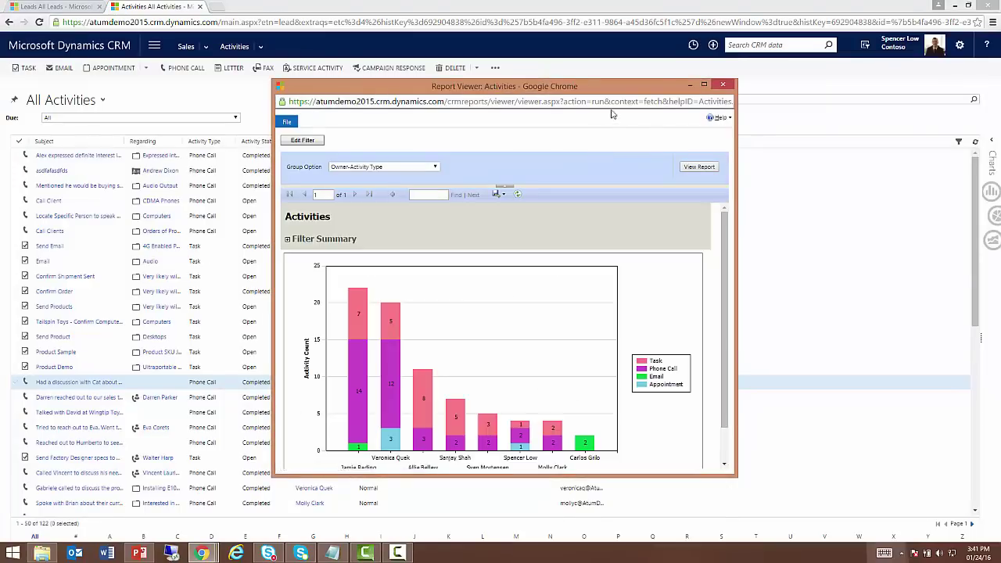
{"action": "left_click", "coordinate": [704, 85]}
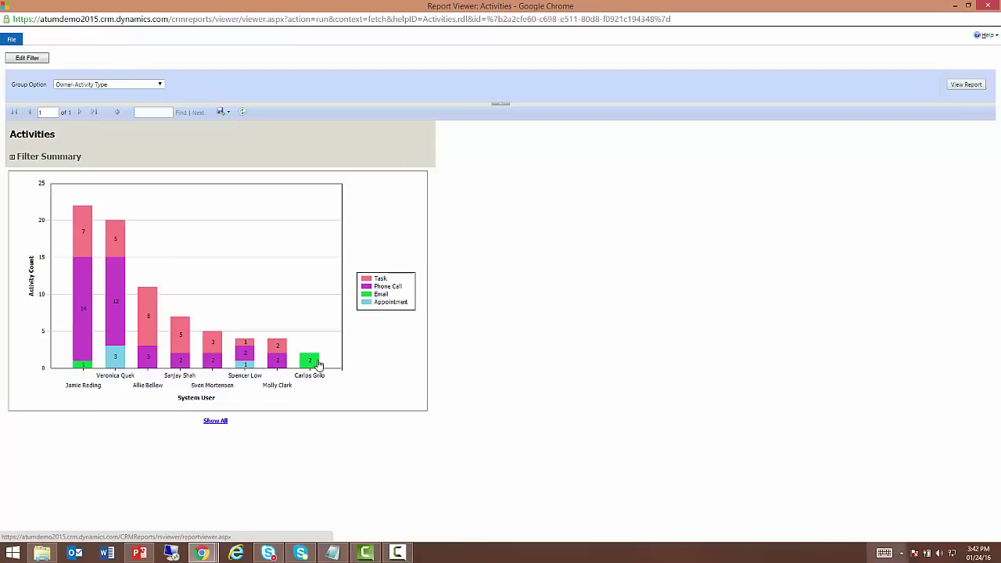
Examine the detail of the phone calls in the chart's first owner column, and close the Activities report.
{"action": "left_click", "coordinate": [81, 309]}
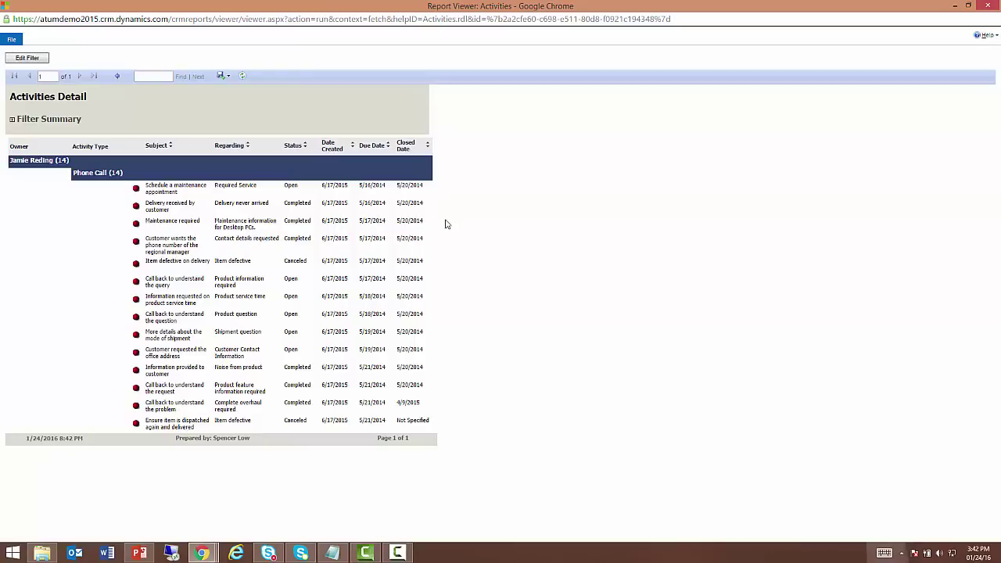
{"action": "left_click", "coordinate": [988, 5]}
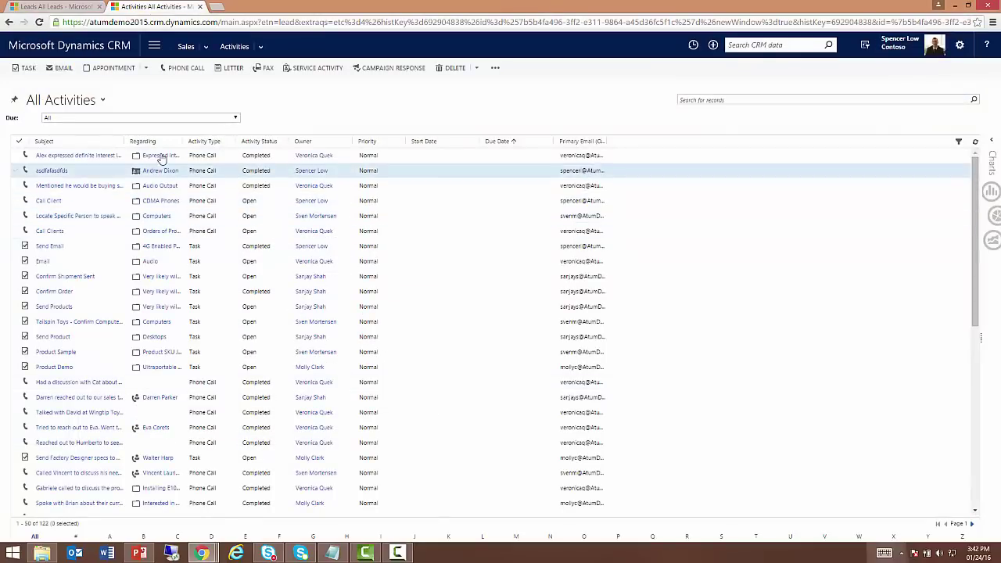
Run the Sales Pipeline report from the open opportunities list and maximize its window.
{"action": "left_click", "coordinate": [205, 47]}
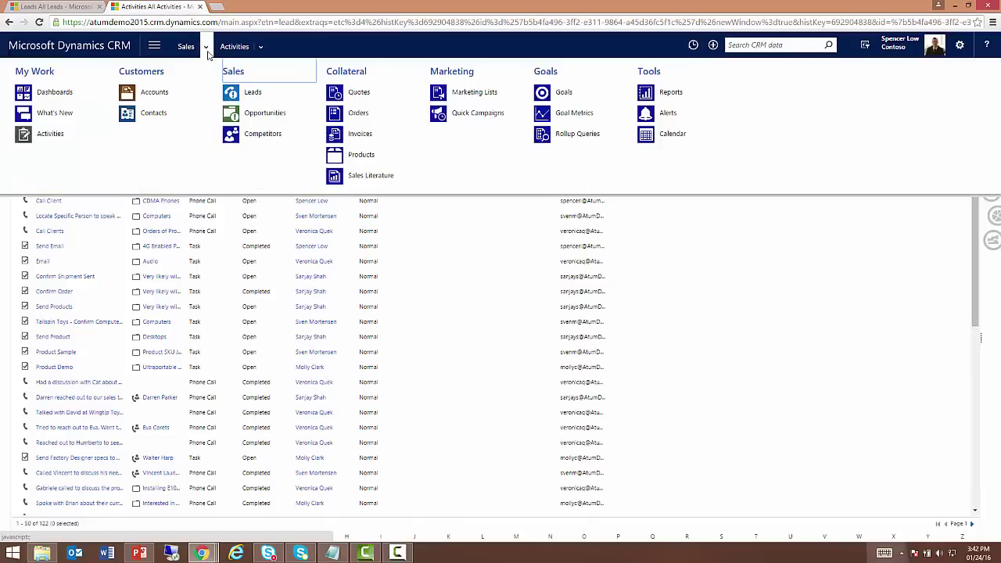
{"action": "left_click", "coordinate": [263, 116]}
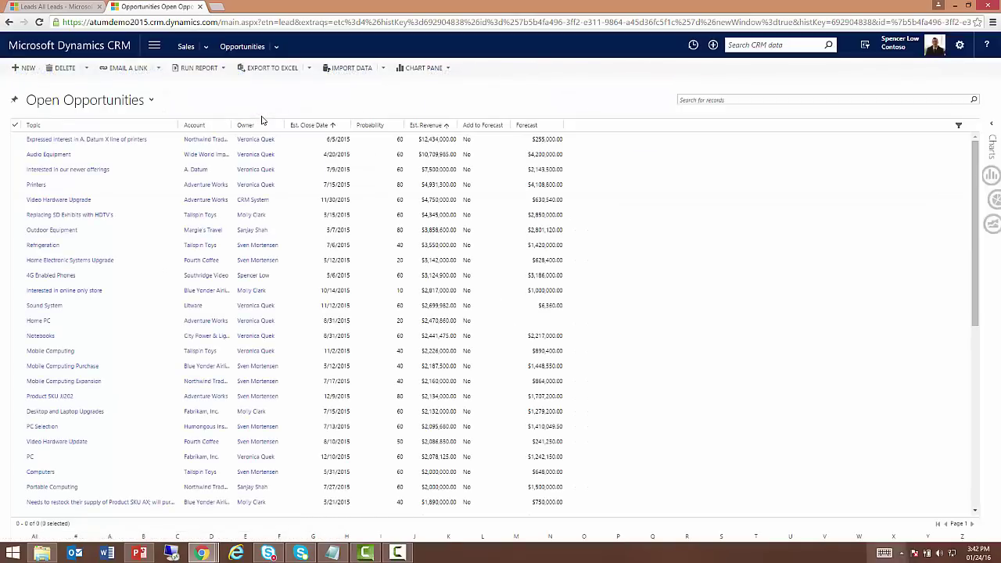
{"action": "left_click", "coordinate": [222, 70]}
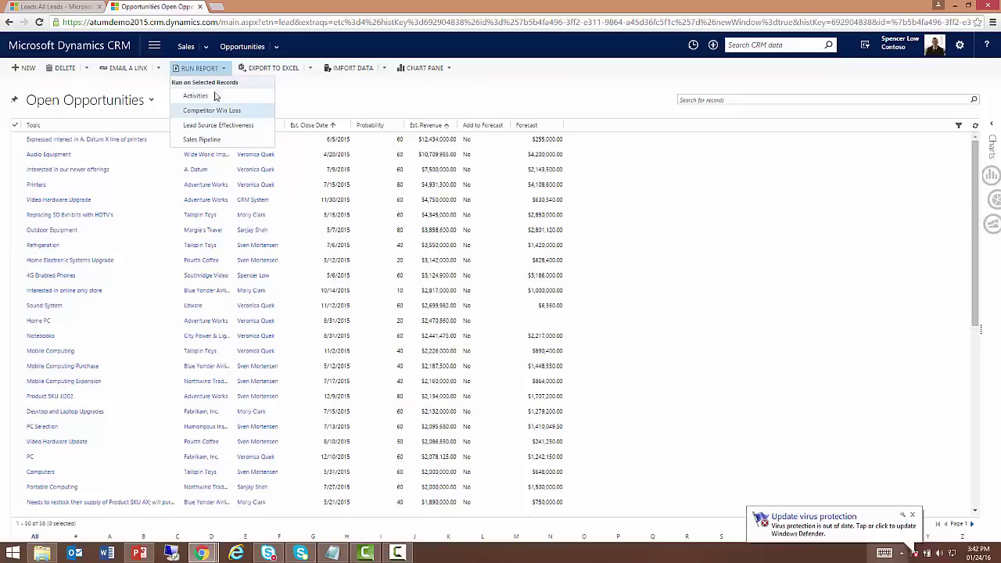
{"action": "left_click", "coordinate": [209, 139]}
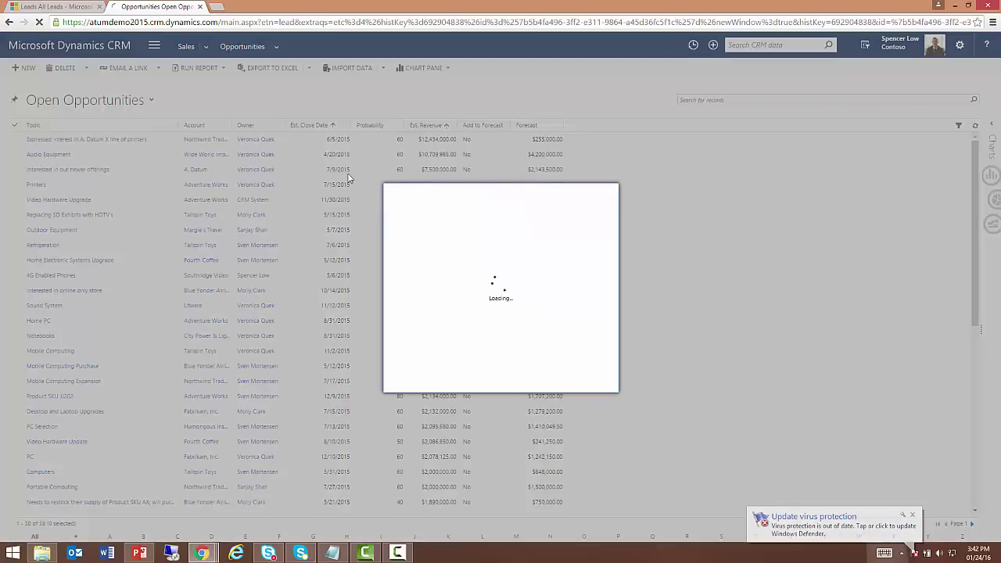
{"action": "left_click", "coordinate": [550, 382]}
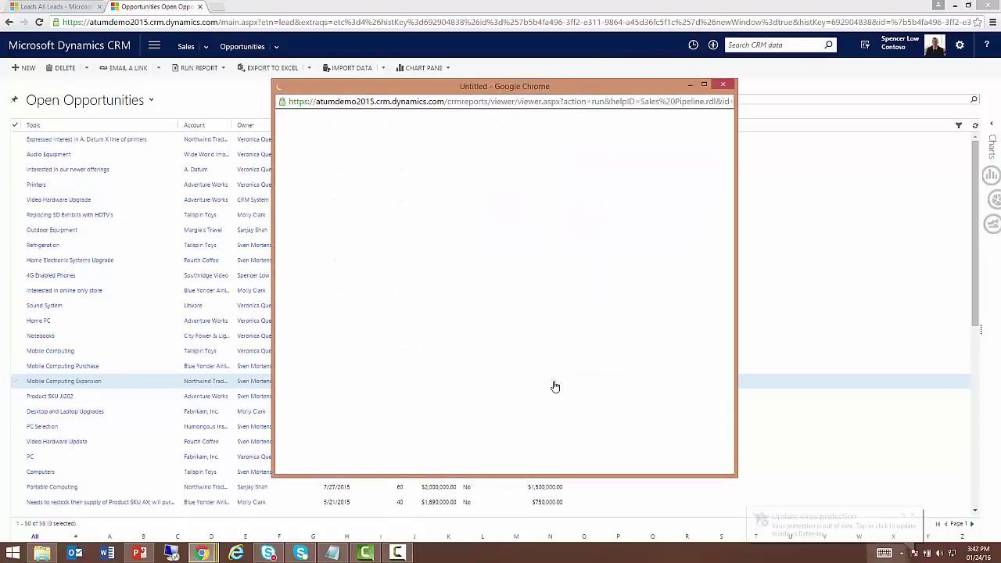
{"action": "left_click", "coordinate": [704, 85]}
Group the Sales Pipeline report by Date and regenerate it.
{"action": "left_click", "coordinate": [223, 78]}
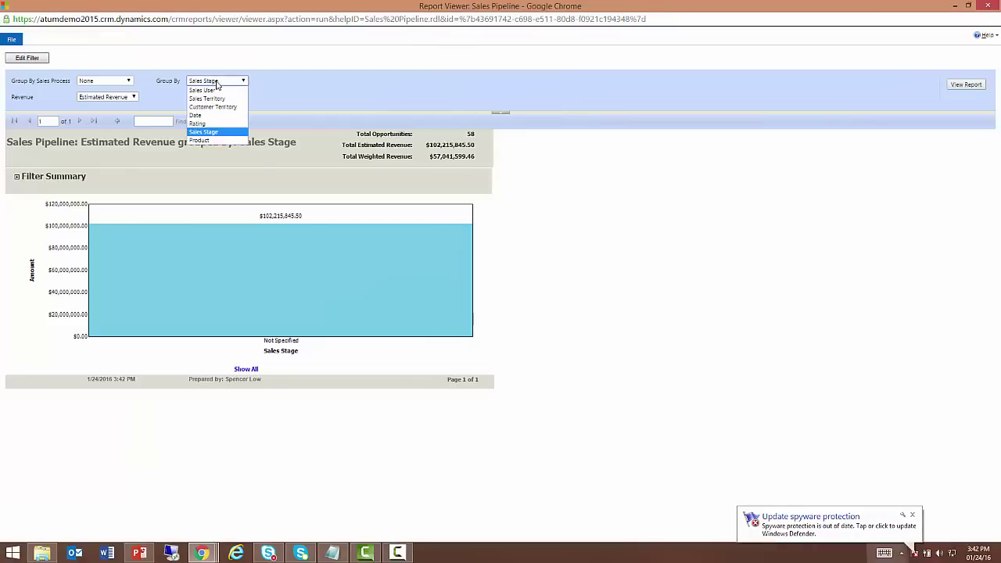
{"action": "left_click", "coordinate": [195, 115]}
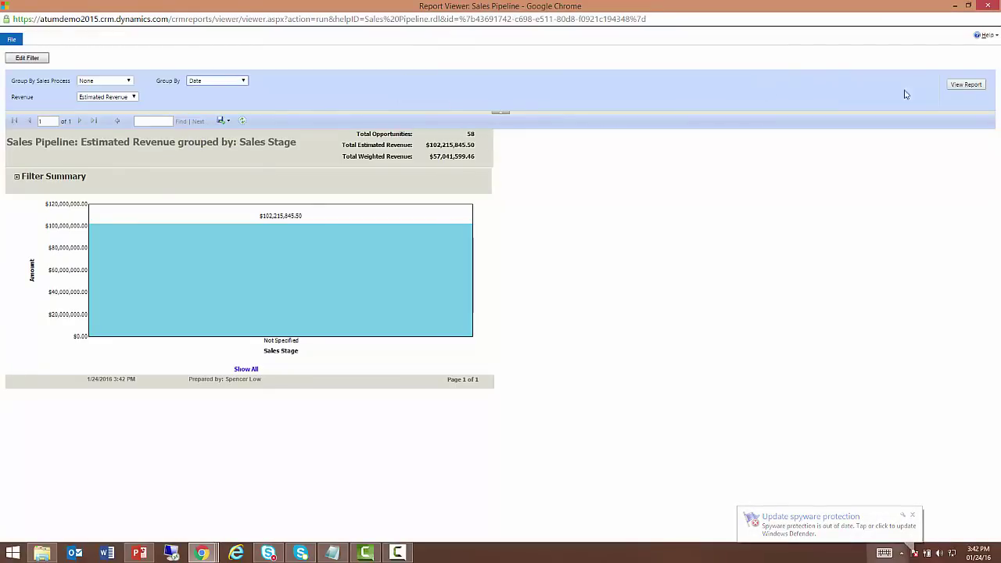
{"action": "left_click", "coordinate": [967, 85]}
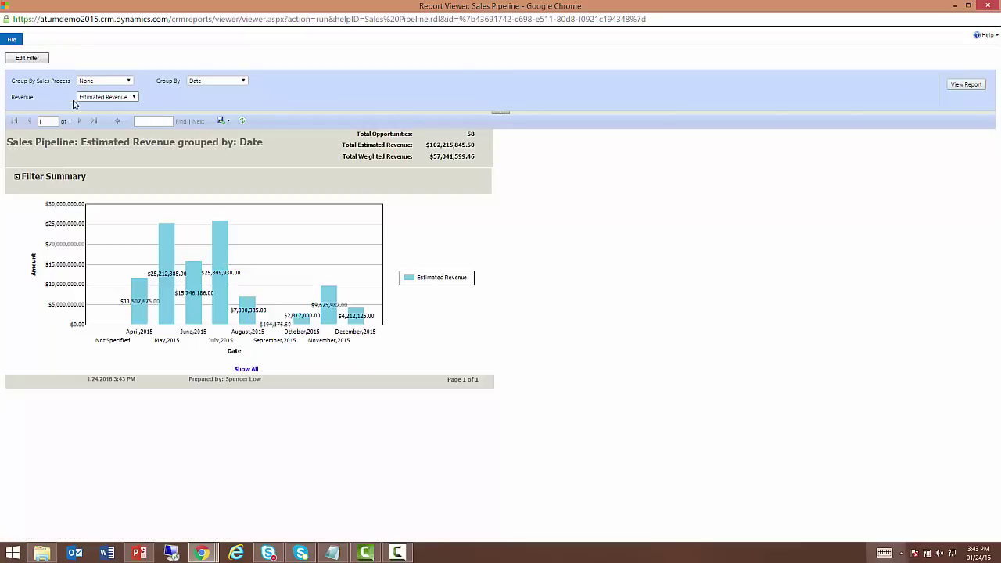
Regenerate the Sales Pipeline report with Weighted Revenue as the revenue measure, and close the report after viewing it.
{"action": "left_click", "coordinate": [108, 98]}
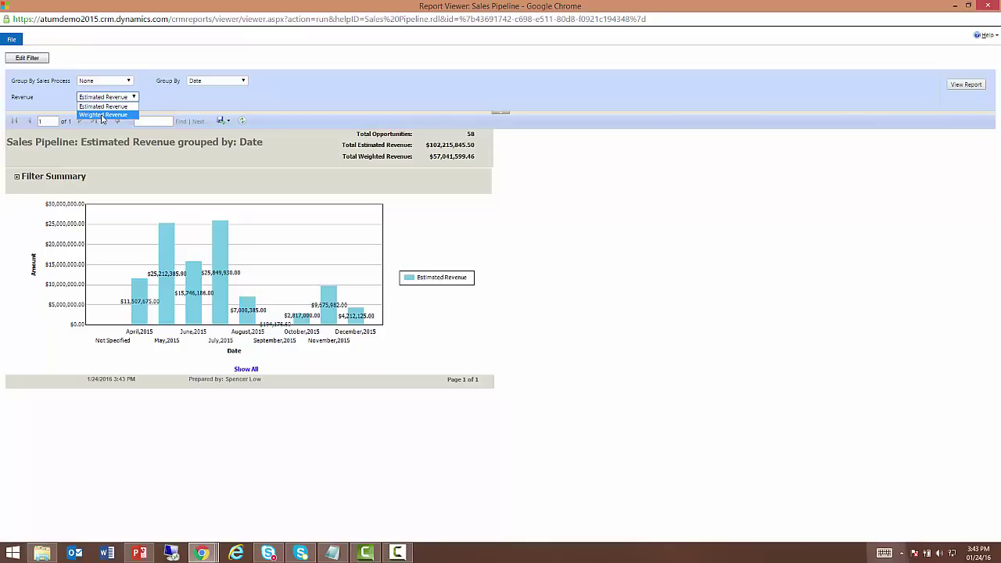
{"action": "left_click", "coordinate": [101, 115]}
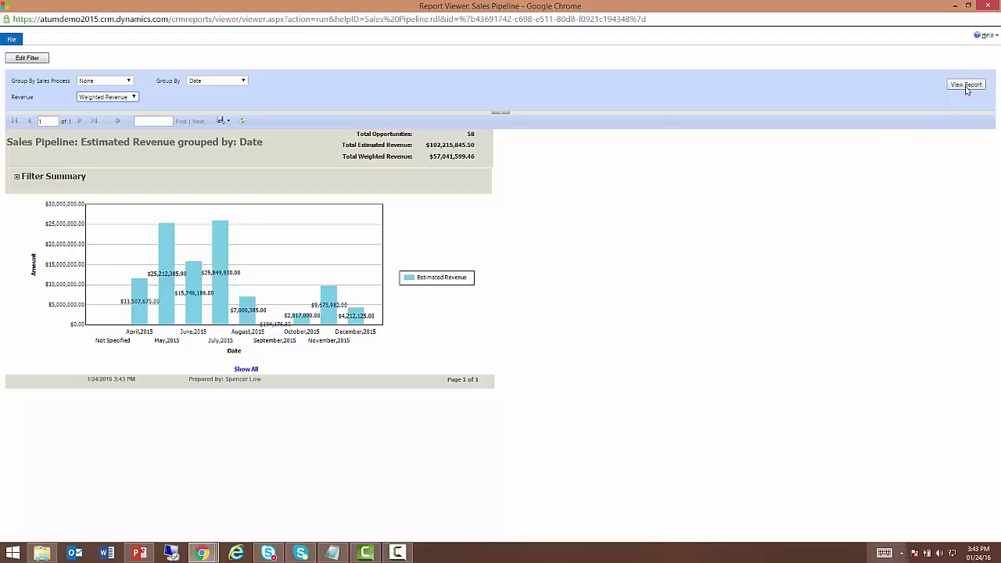
{"action": "left_click", "coordinate": [961, 89]}
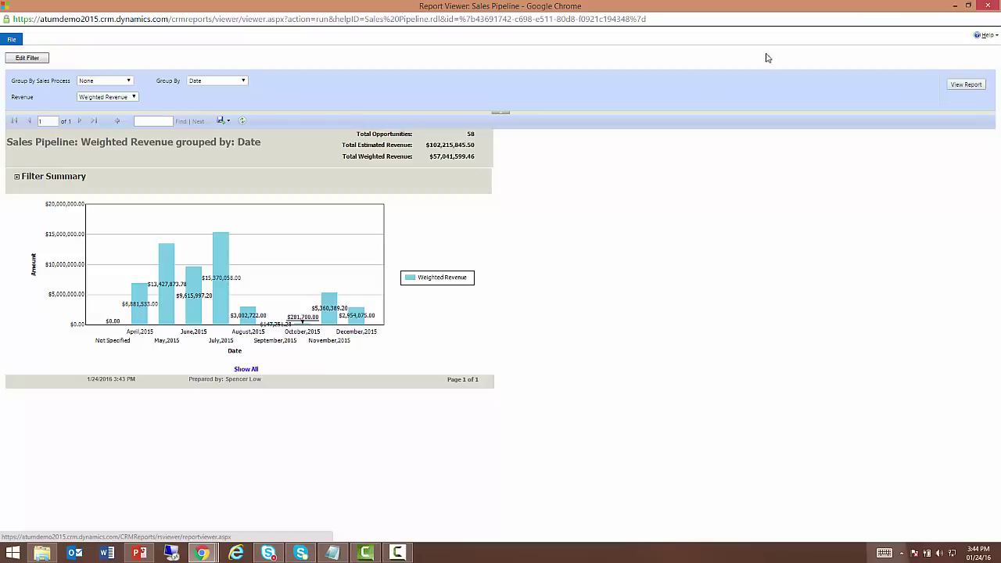
{"action": "left_click", "coordinate": [988, 6]}
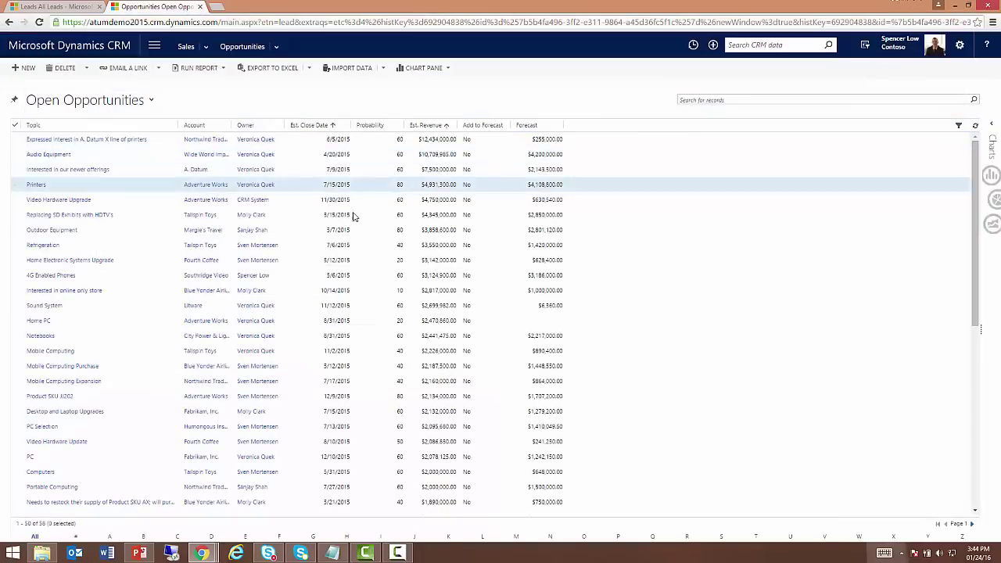